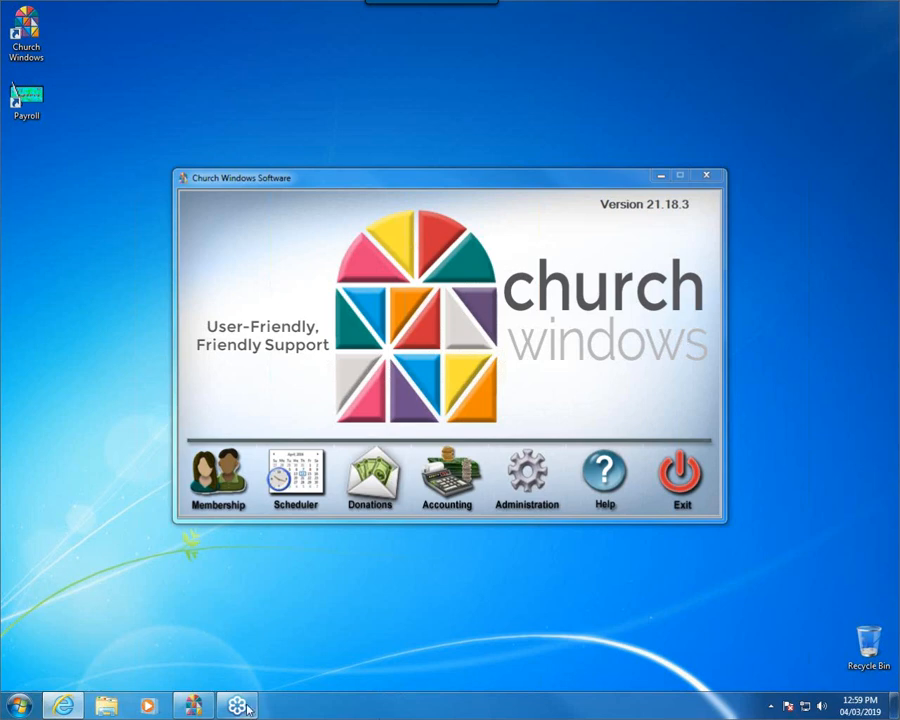
# Switch to the Church Windows website in Internet Explorer and open its Training Workbooks page.
pyautogui.moveTo(195, 709)
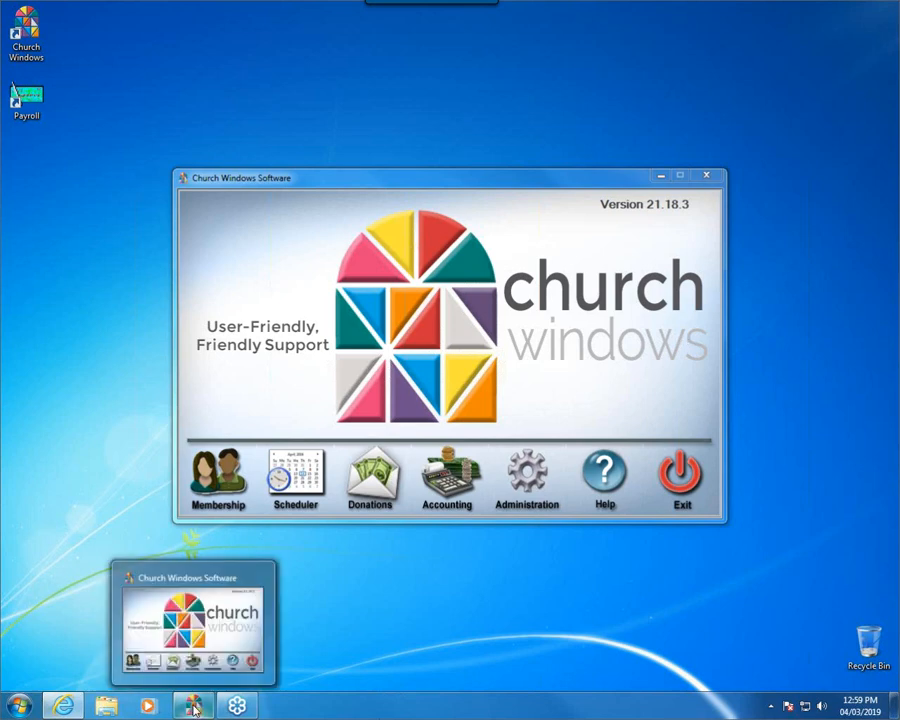
pyautogui.click(66, 708)
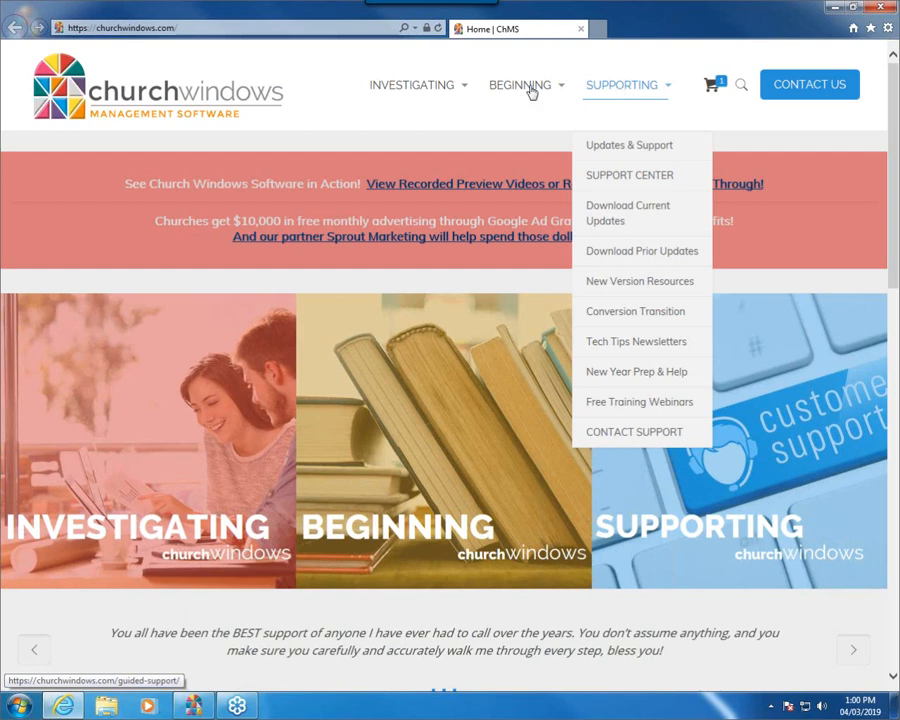
pyautogui.moveTo(516, 90)
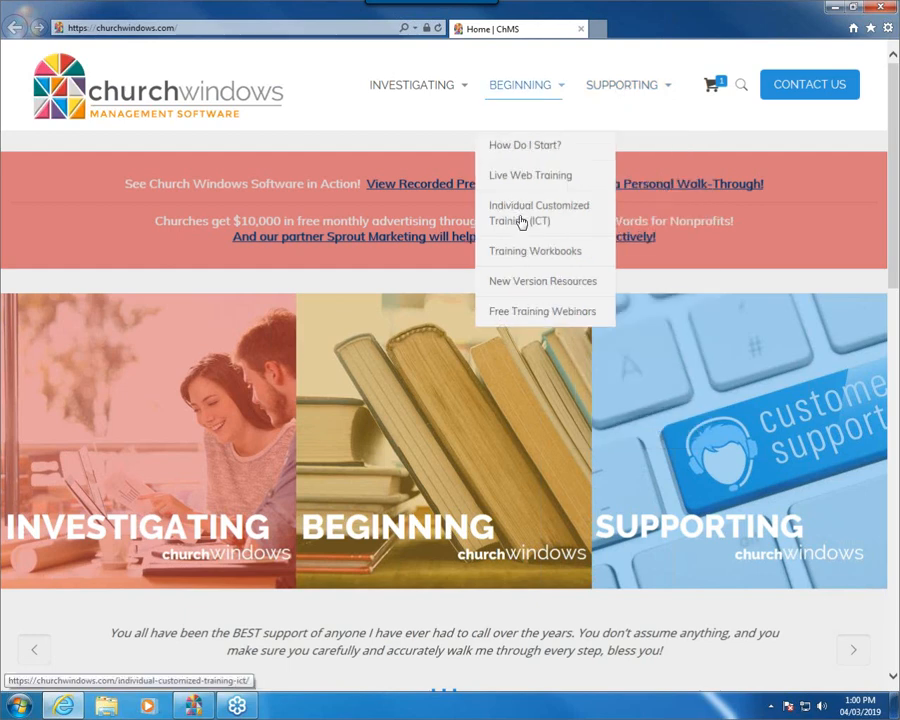
pyautogui.click(533, 253)
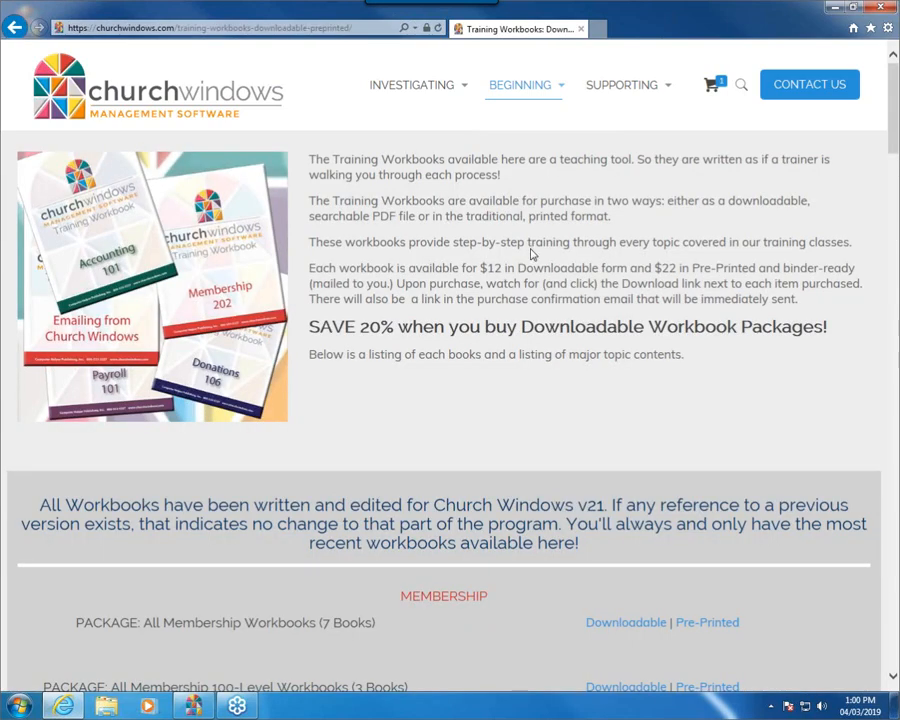
# Look through the training workbook listings for the Membership, Scheduler and Donations topics and their downloadable or pre-printed options.
pyautogui.scroll(-1, 533, 253)
pyautogui.scroll(-10, 533, 253)
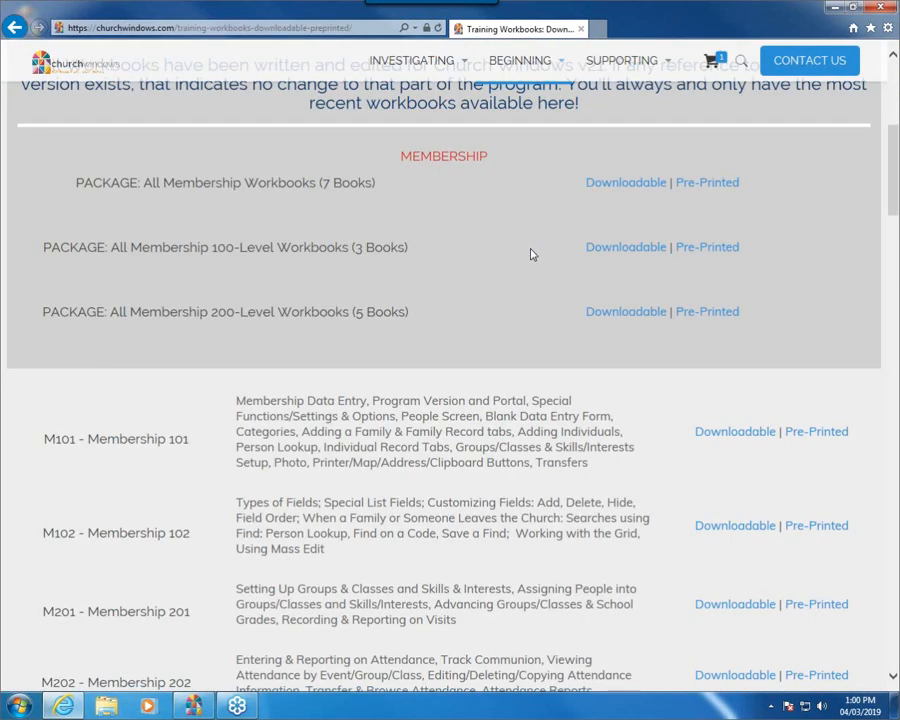
pyautogui.scroll(-5, 533, 253)
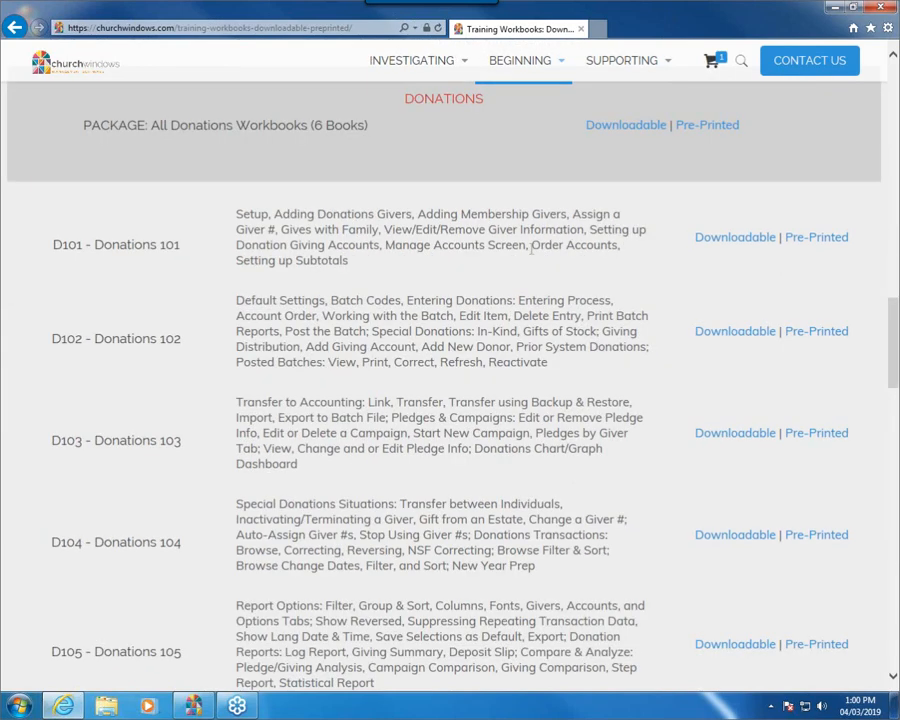
pyautogui.scroll(-2, 531, 250)
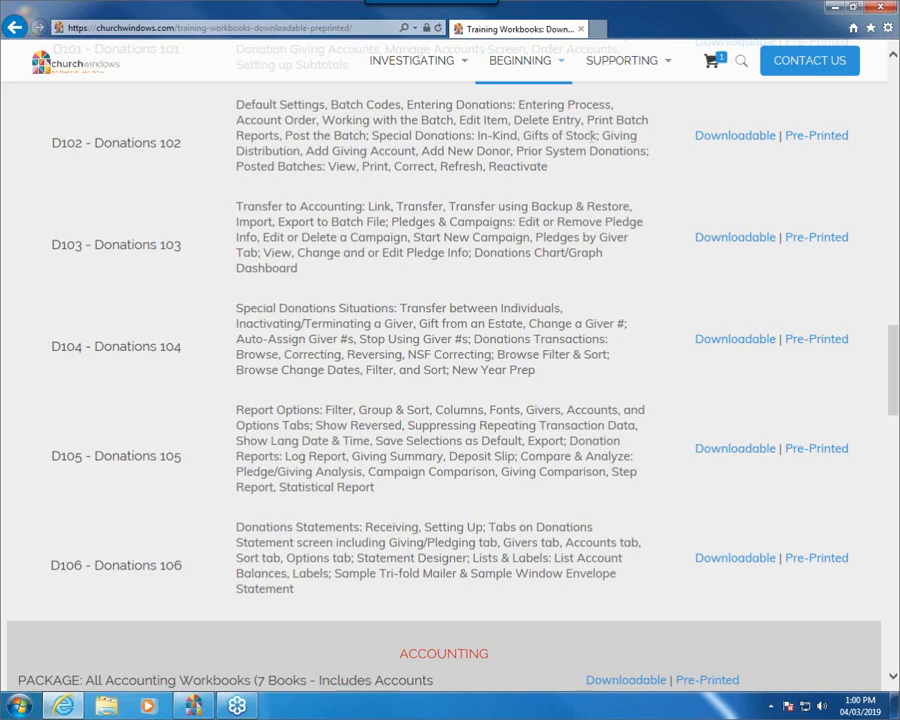
pyautogui.moveTo(505, 57)
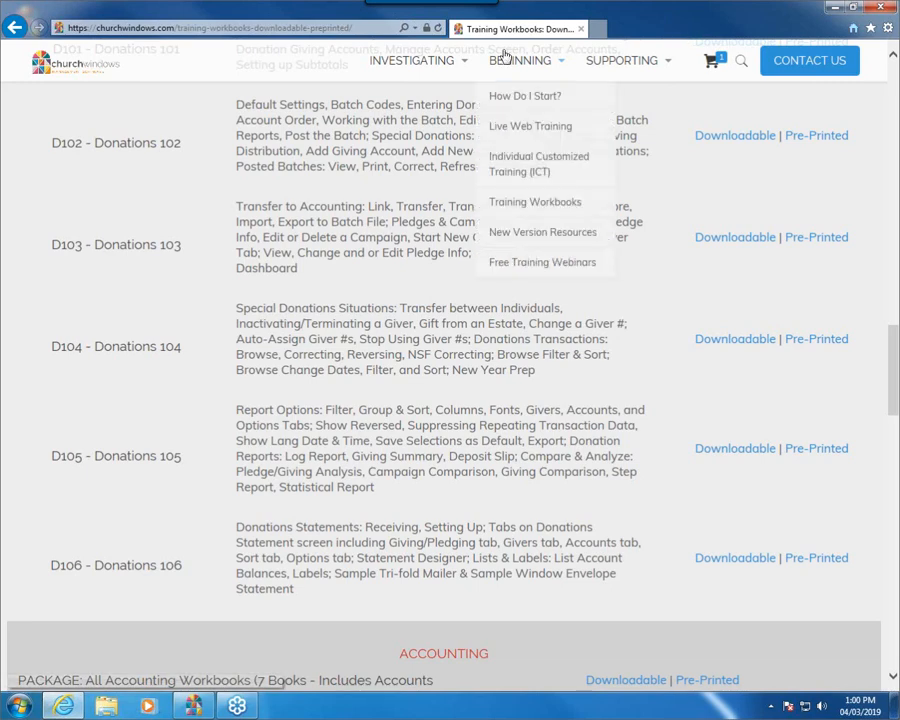
pyautogui.scroll(1, 770, 101)
pyautogui.scroll(5, 770, 101)
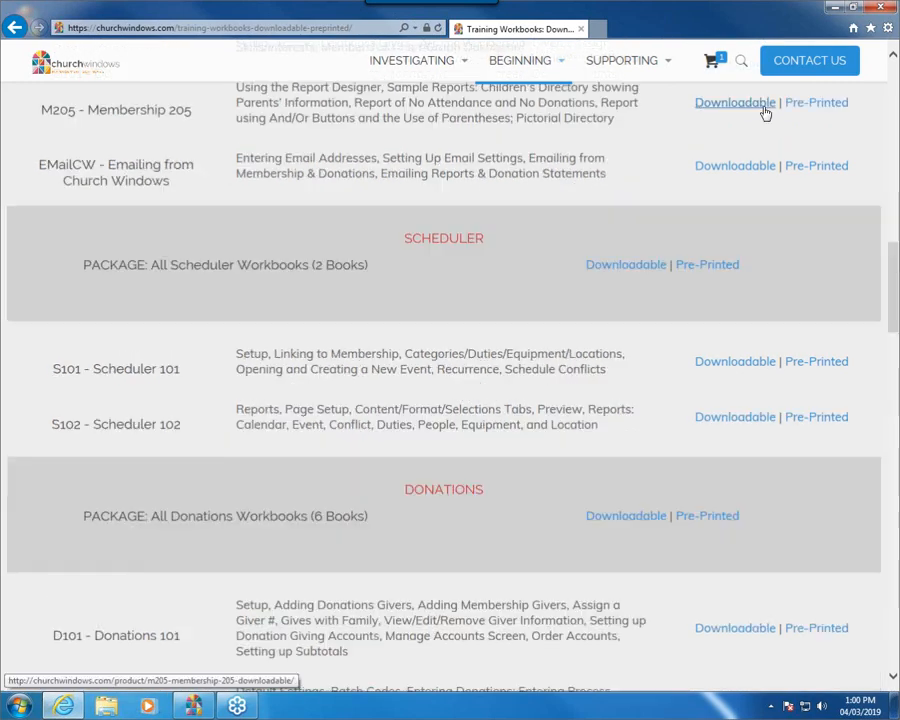
pyautogui.scroll(1, 765, 112)
pyautogui.scroll(6, 765, 112)
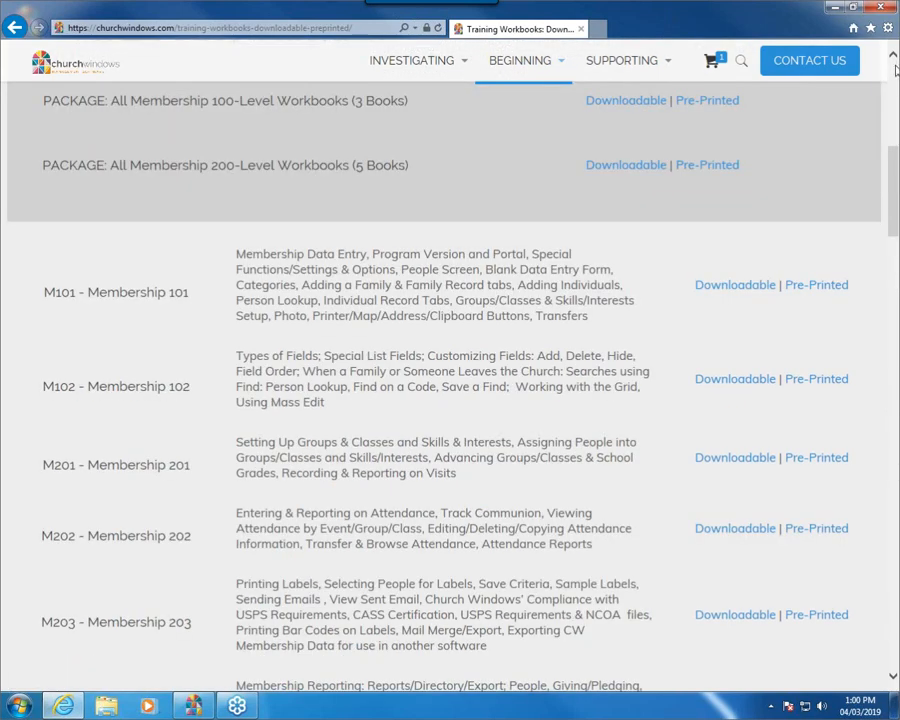
pyautogui.scroll(1, 895, 66)
pyautogui.scroll(5, 897, 68)
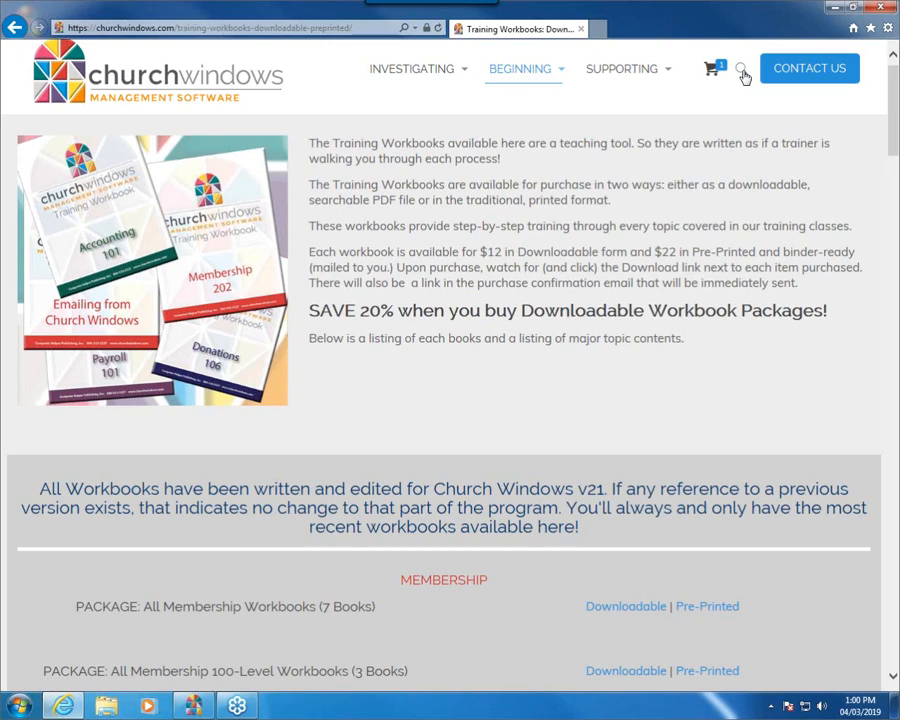
# Search the website for "in-kind".
pyautogui.click(744, 77)
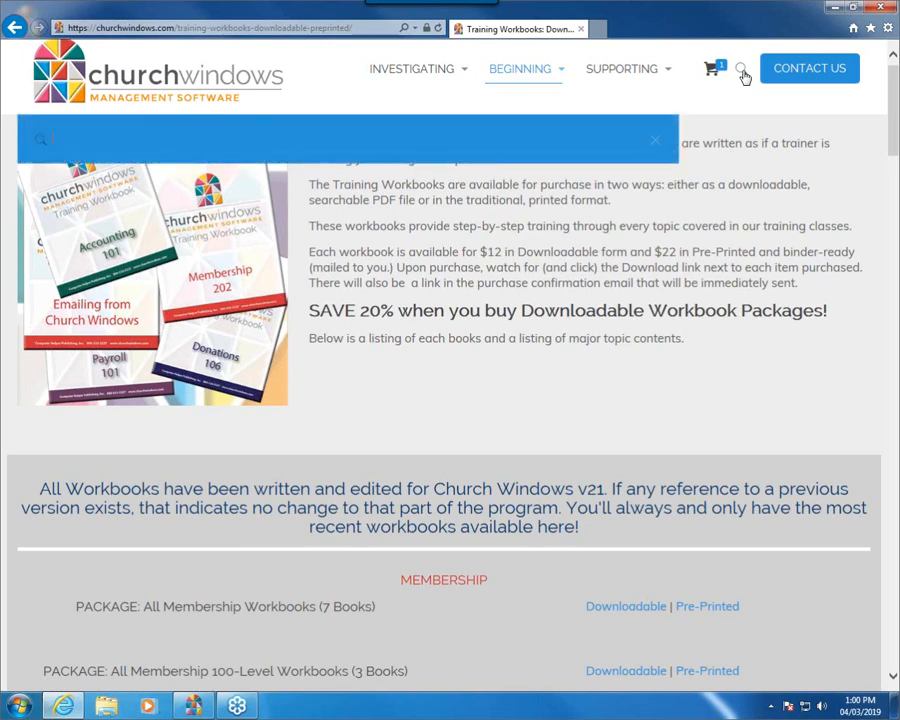
pyautogui.write('in kin')
pyautogui.press('BackSpace')
pyautogui.press('BackSpace')
pyautogui.press('BackSpace')
pyautogui.press('BackSpace')
pyautogui.write('-kind')
pyautogui.press('Return')
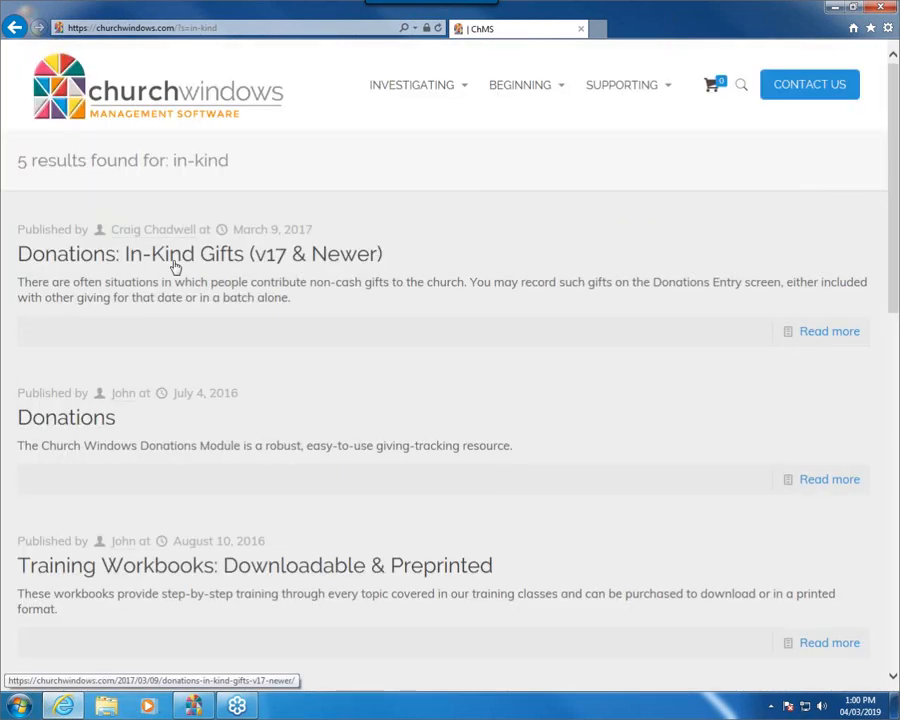
# Open the "Donations: In-Kind Gifts (v17 & Newer)" article, view its Handling In-Kind Gifts PDF, and close the PDF.
pyautogui.click(174, 262)
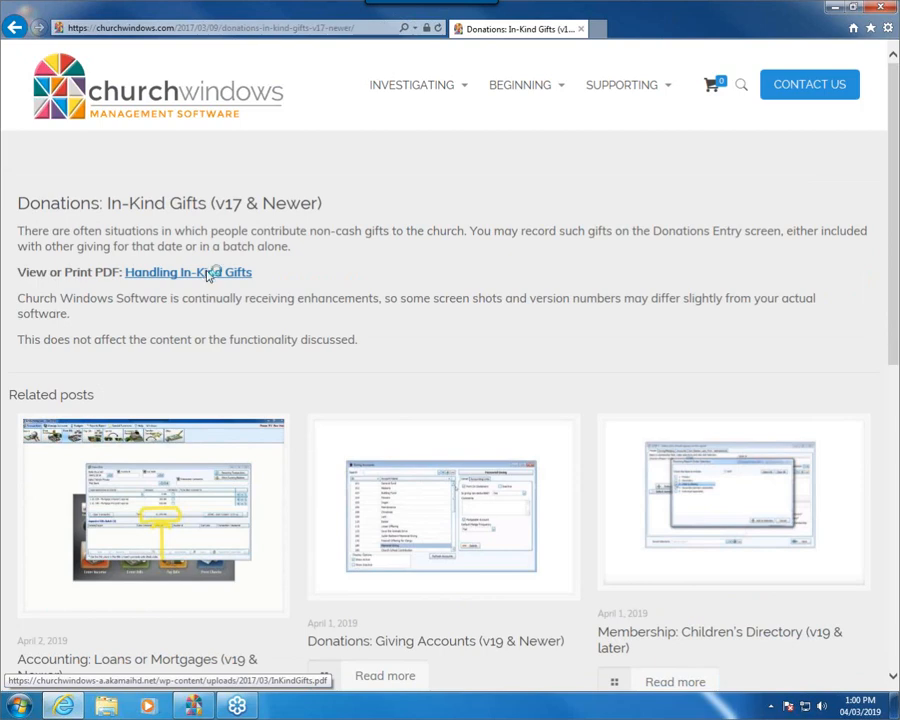
pyautogui.click(208, 273)
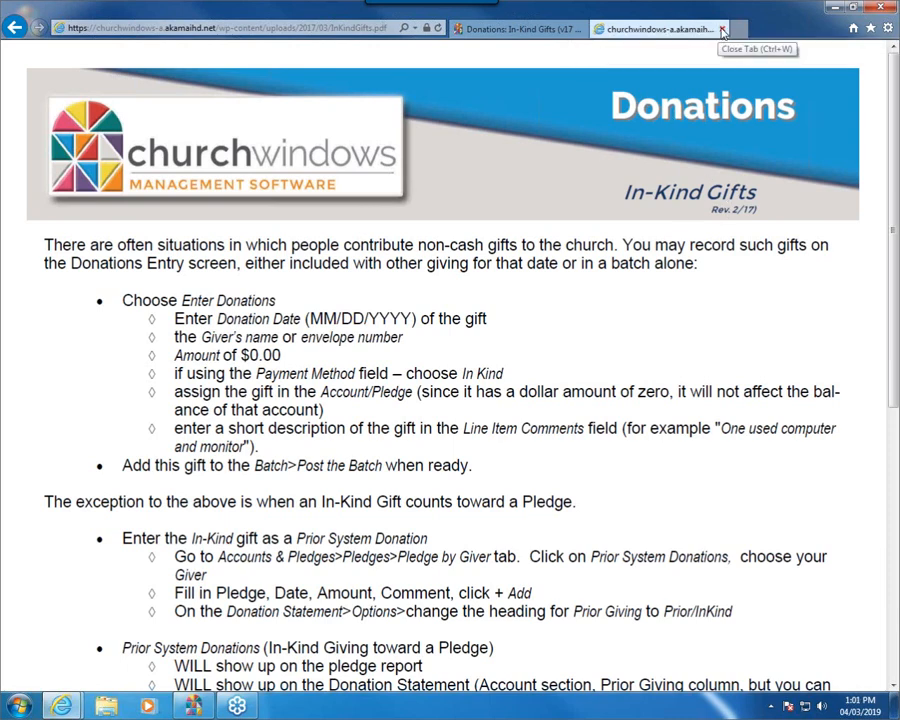
pyautogui.click(723, 30)
# Search the website for "stock", view the "Donations & Accounting: Posting A Gift Of Stock" article, and close the browser.
pyautogui.click(740, 88)
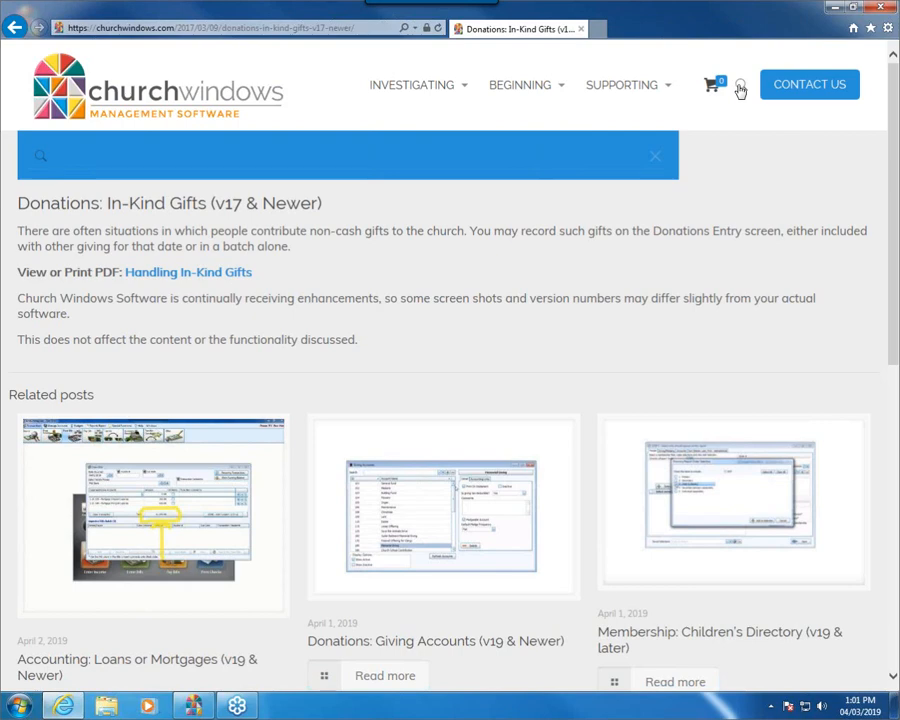
pyautogui.write('stock')
pyautogui.press('Return')
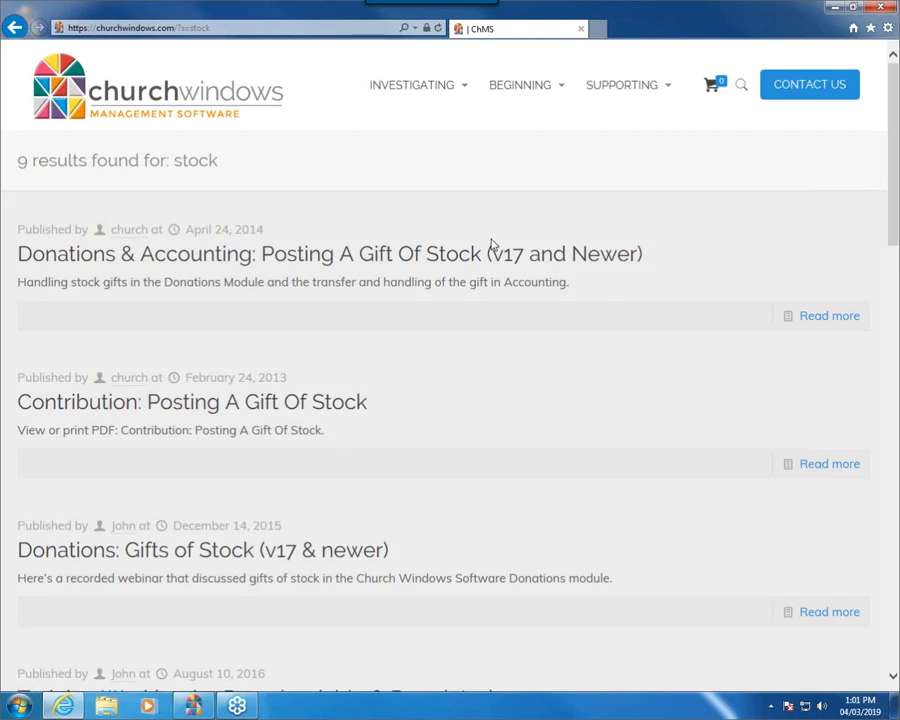
pyautogui.click(258, 262)
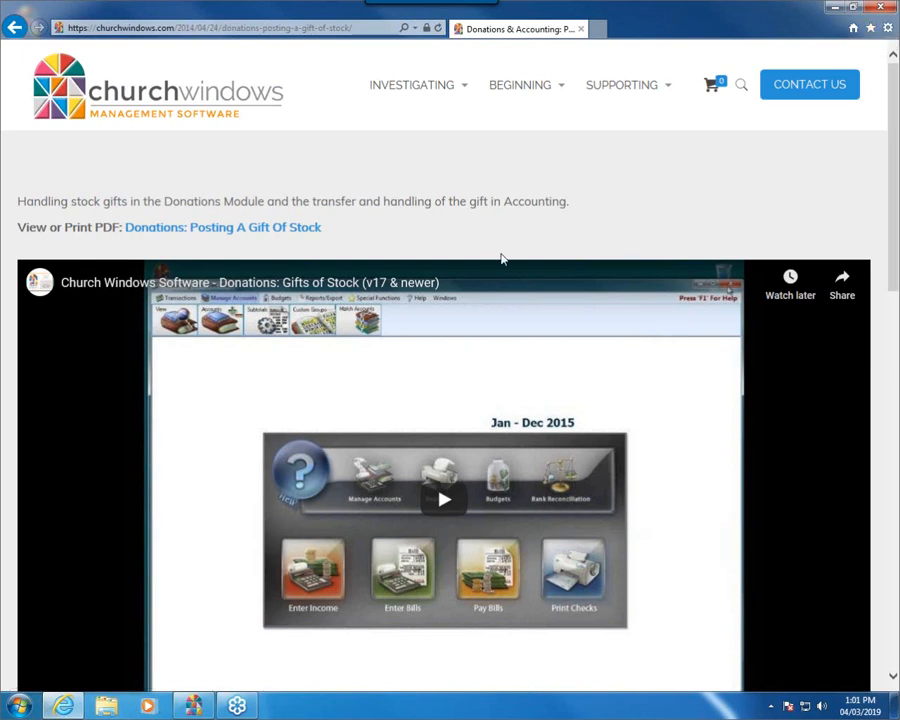
pyautogui.click(888, 9)
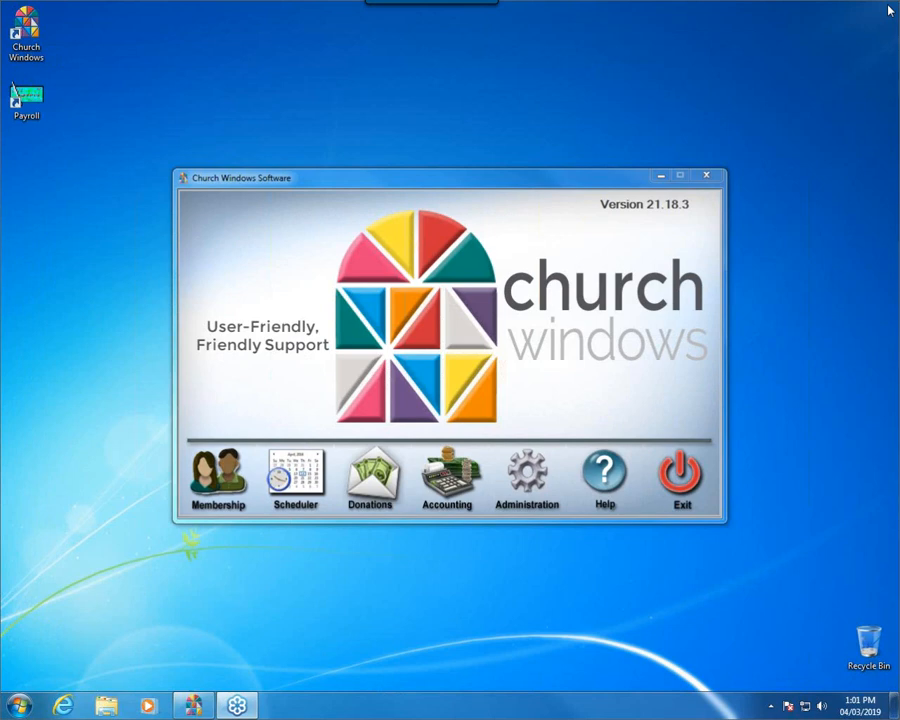
# Open donation entry in the Donations module and set the date to 03/31/2019 with batch code 999 - Non-cash Giving.
pyautogui.click(364, 493)
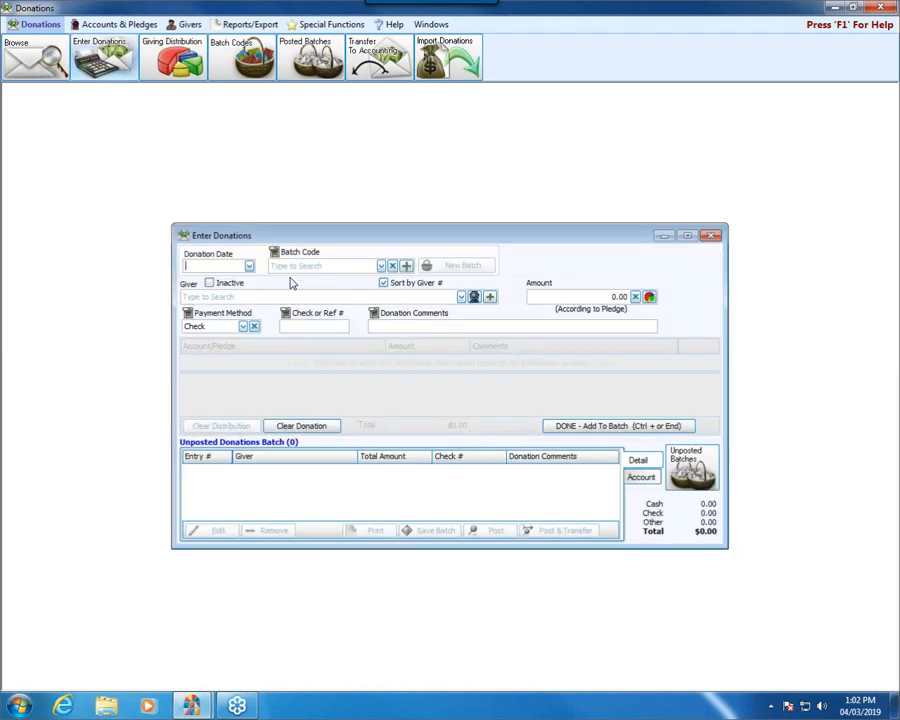
pyautogui.click(249, 266)
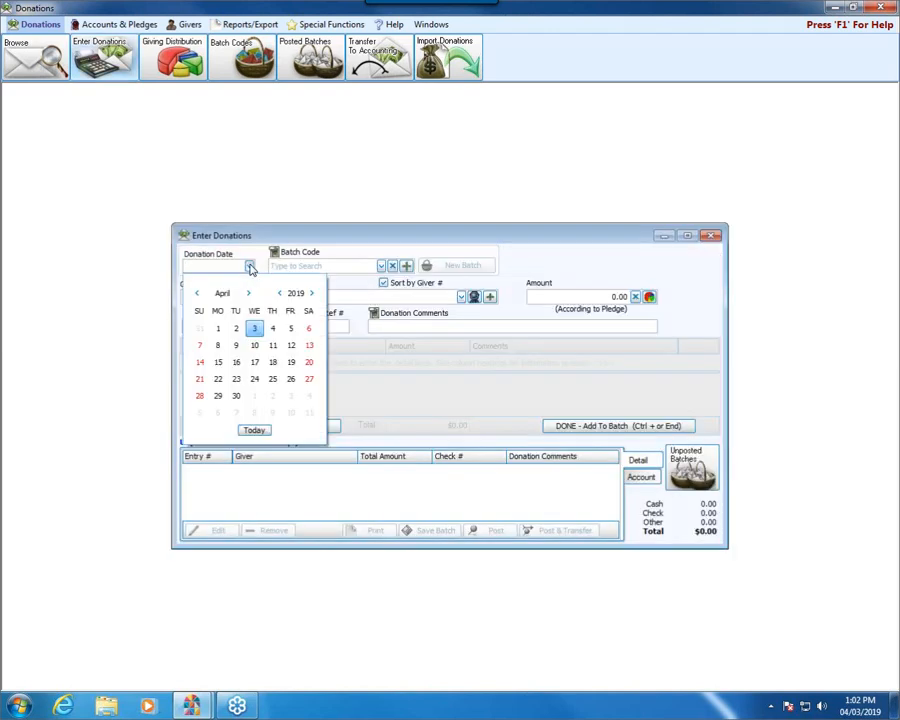
pyautogui.click(199, 328)
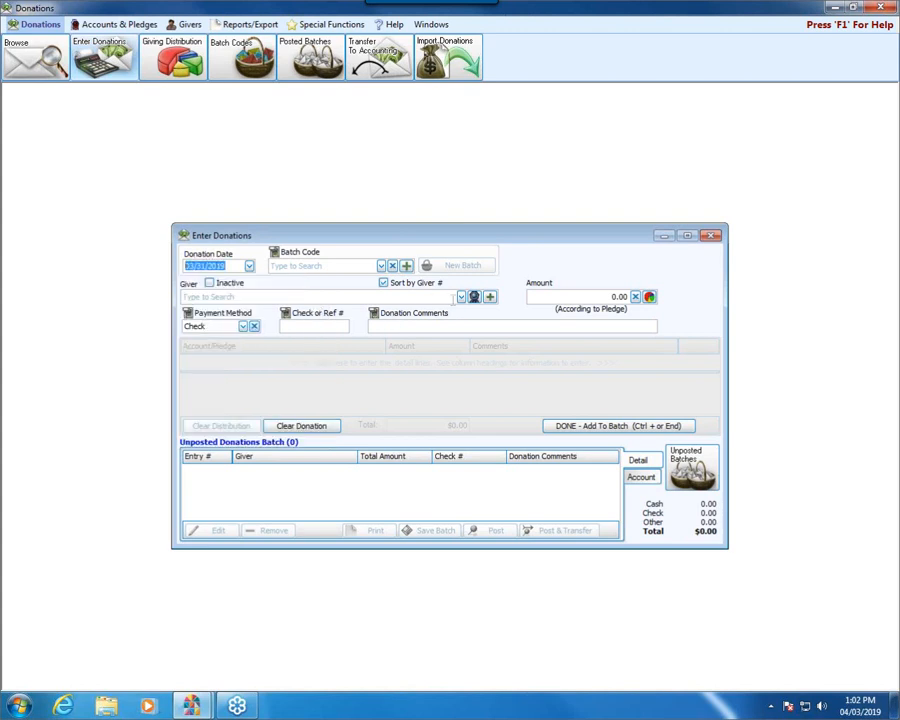
pyautogui.click(381, 268)
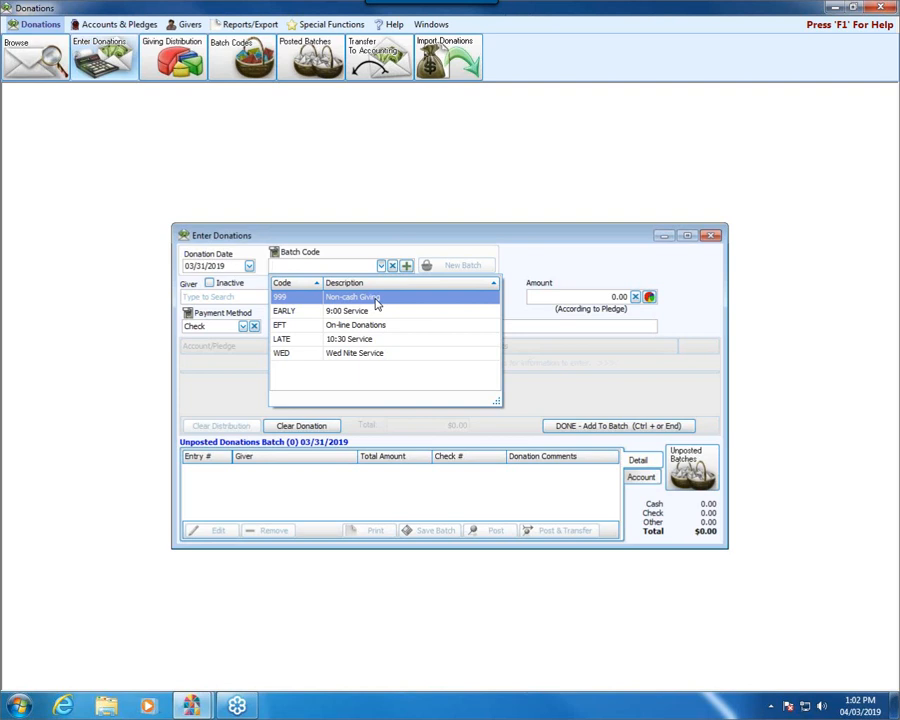
pyautogui.click(375, 300)
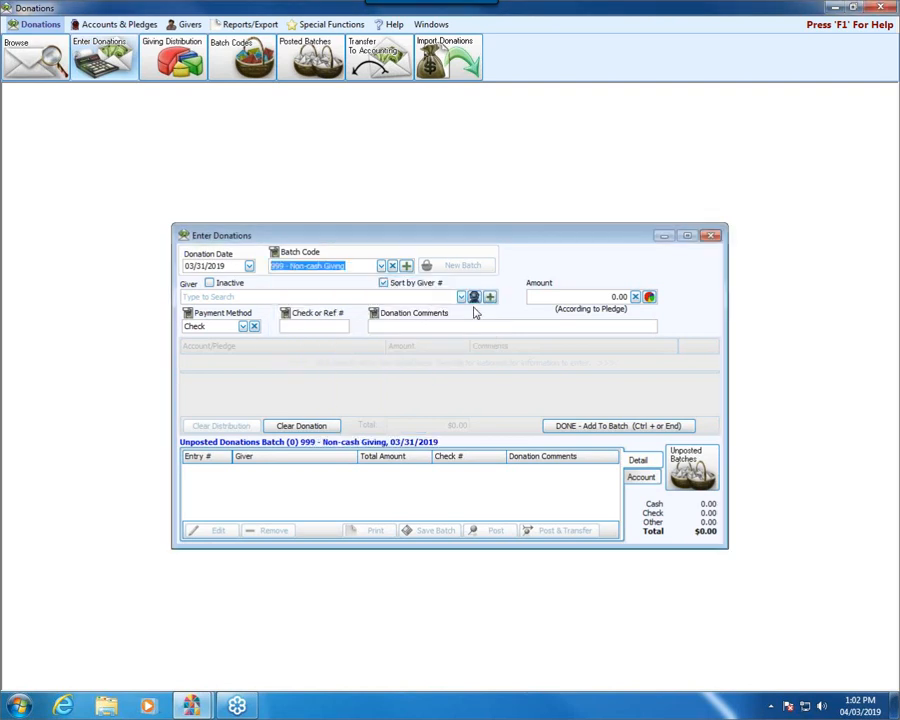
# Select the giver for the donation and set the donation amount to 0.00.
pyautogui.click(461, 297)
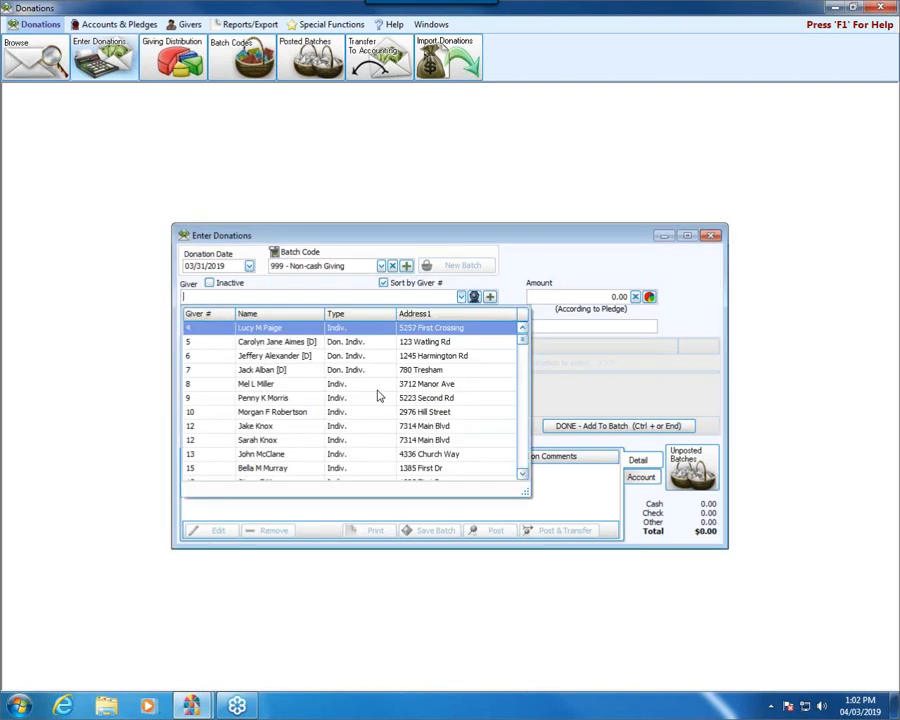
pyautogui.click(271, 398)
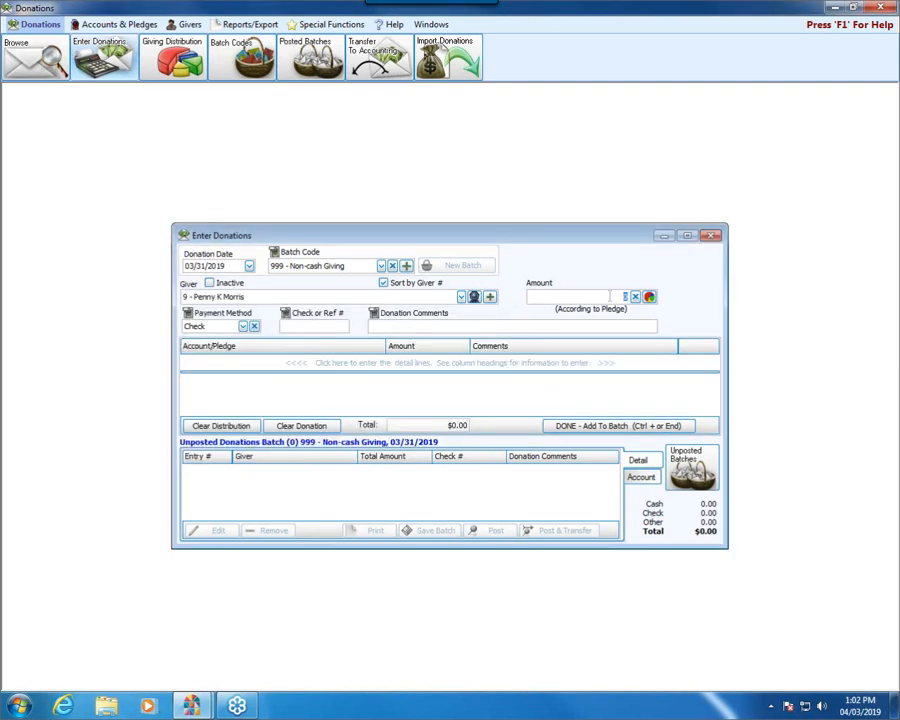
pyautogui.write('00')
# Set the payment method to In Kind and enter the donation comment "1 case of copier paper".
pyautogui.click(242, 328)
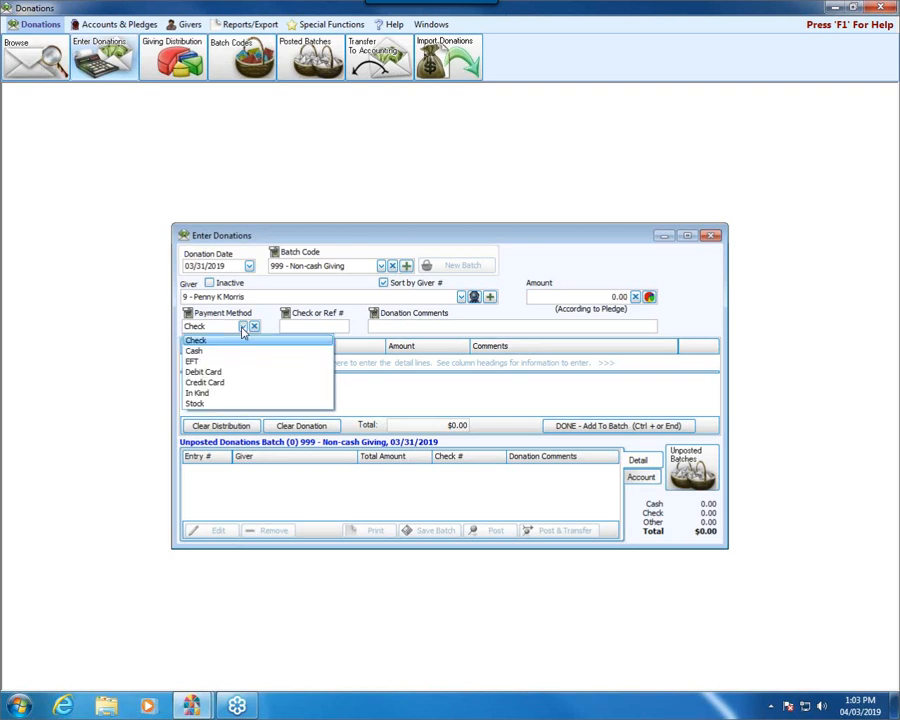
pyautogui.click(201, 394)
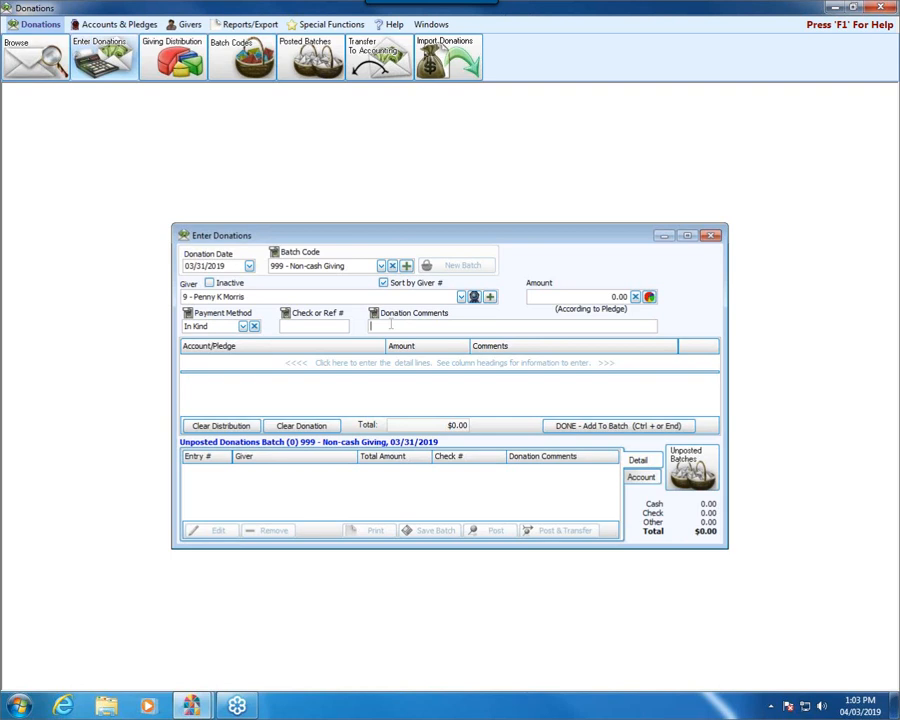
pyautogui.write('1 case of copier paper')
# Assign the donation's detail line to account 999 - Non-Cash Giving with an amount of 0.
pyautogui.click(267, 364)
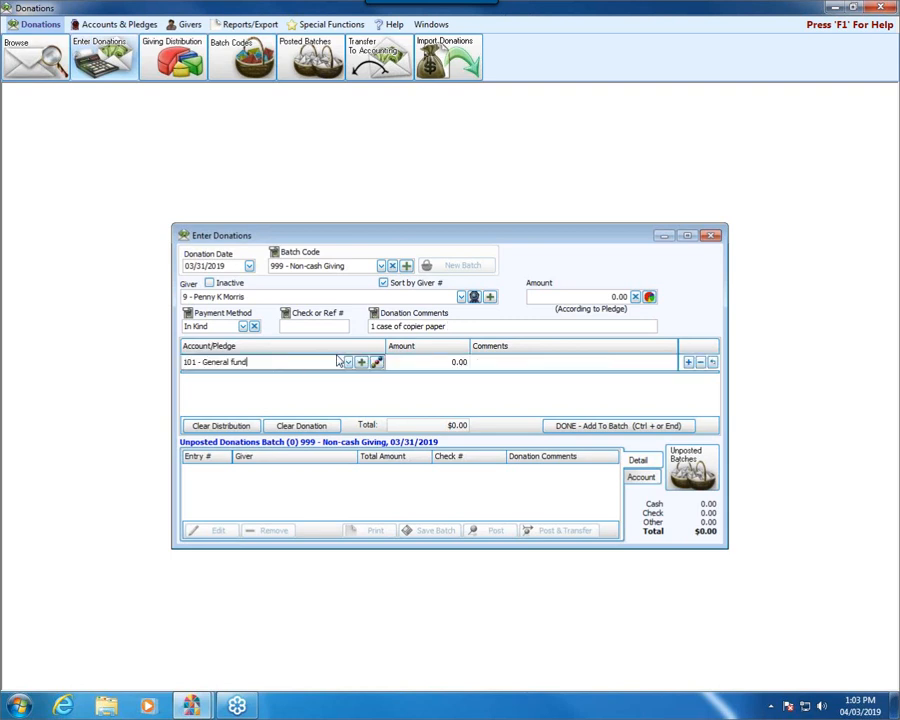
pyautogui.moveTo(261, 363); pyautogui.dragTo(53, 369)
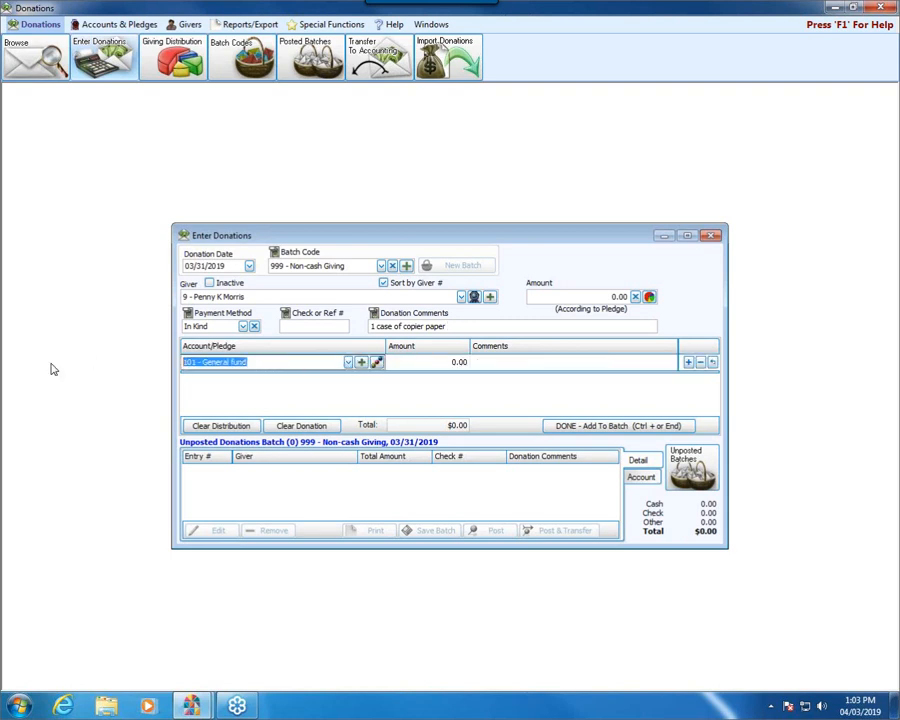
pyautogui.write('non')
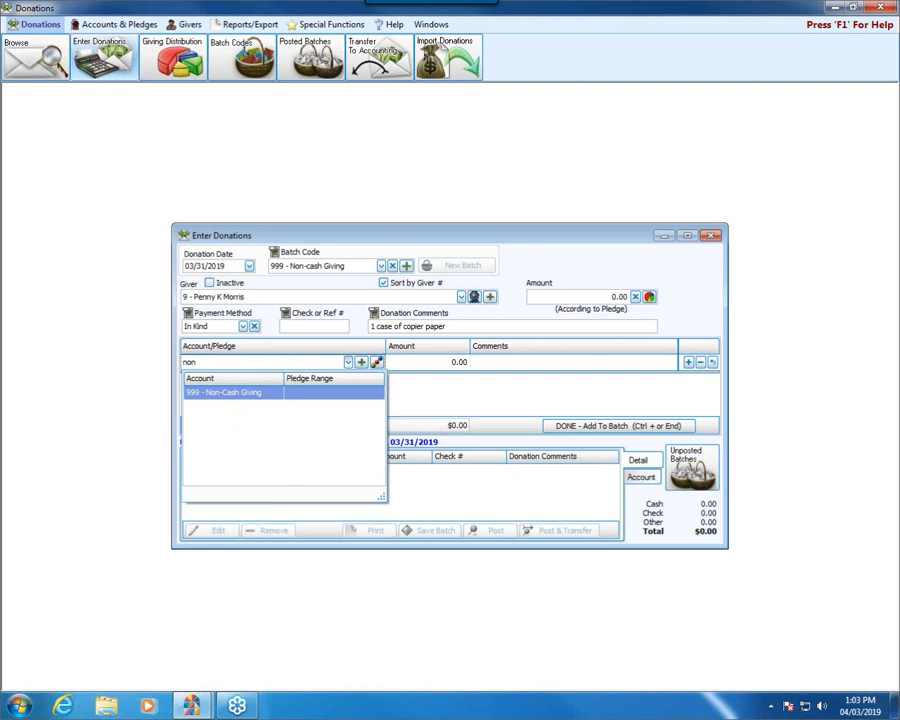
pyautogui.click(247, 393)
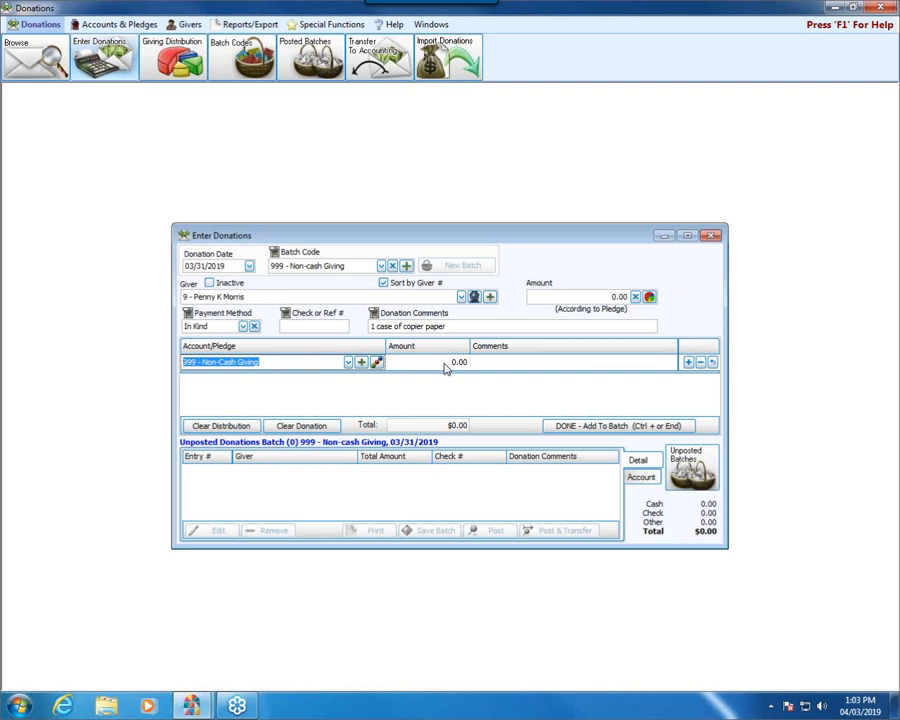
pyautogui.click(445, 364)
pyautogui.write('0')
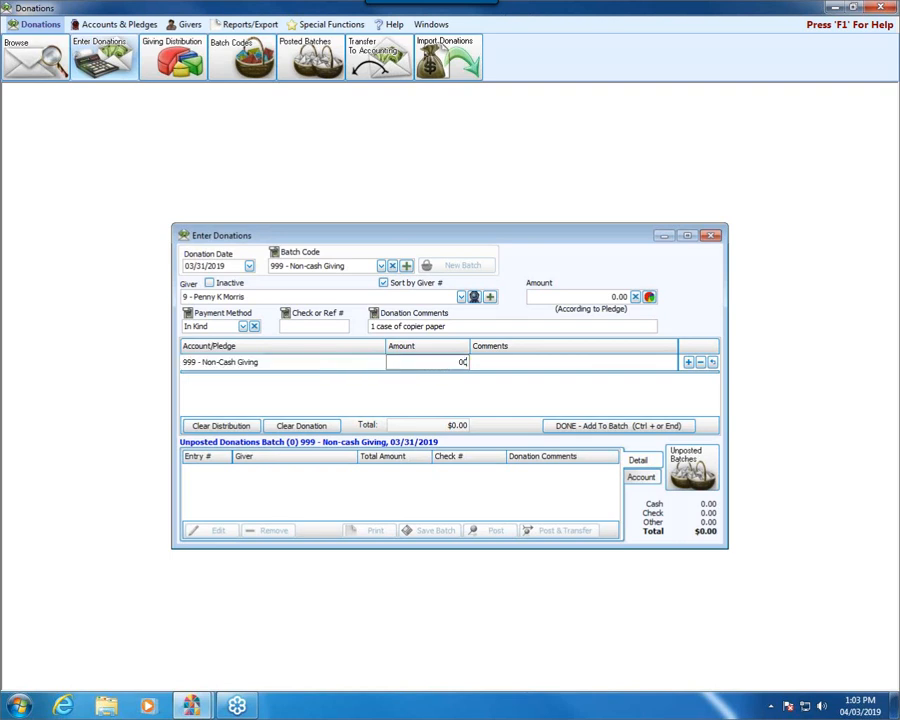
# Copy the donation comment "1 case of copier paper" into the comments of the 999 - Non-Cash Giving detail line.
pyautogui.moveTo(484, 328); pyautogui.dragTo(172, 337)
pyautogui.hotkey('ctrl', 'c')
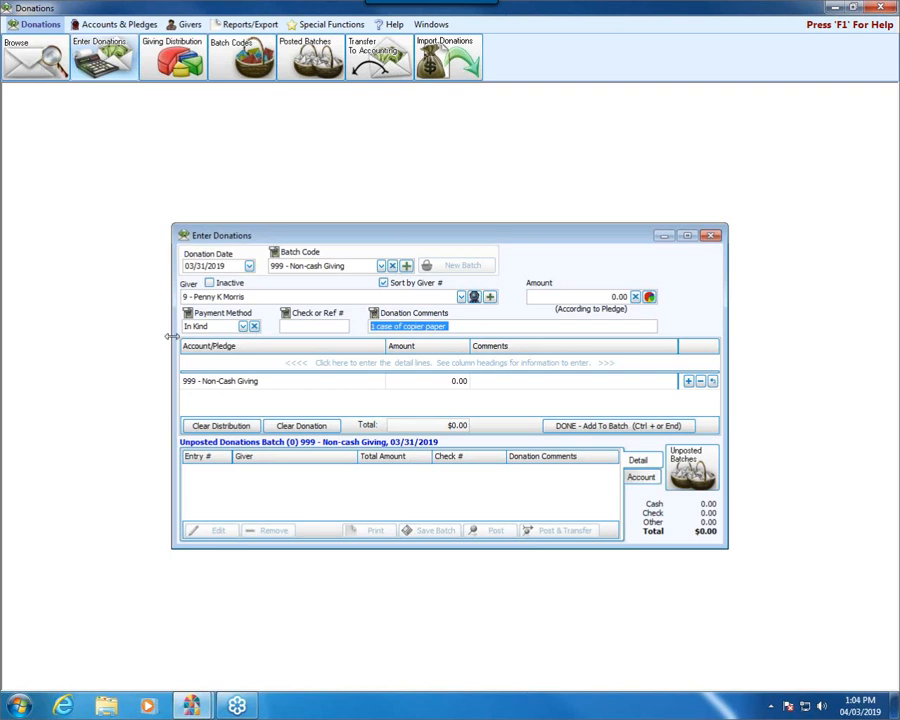
pyautogui.click(493, 382)
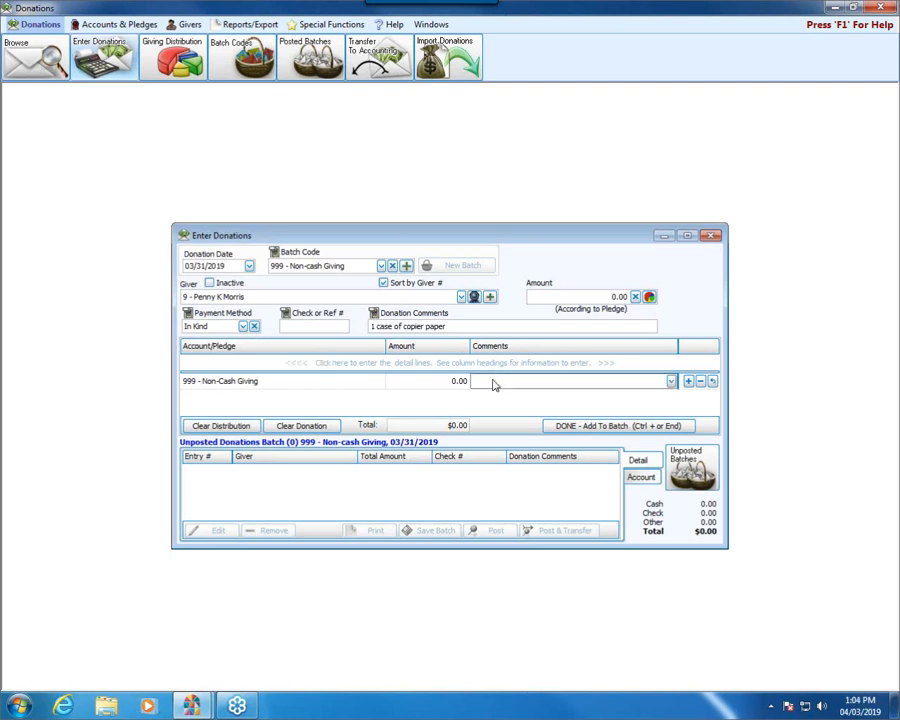
pyautogui.hotkey('ctrl', 'v')
# Append the value "$95.39" to both the donation comment and the detail line comment.
pyautogui.click(479, 326)
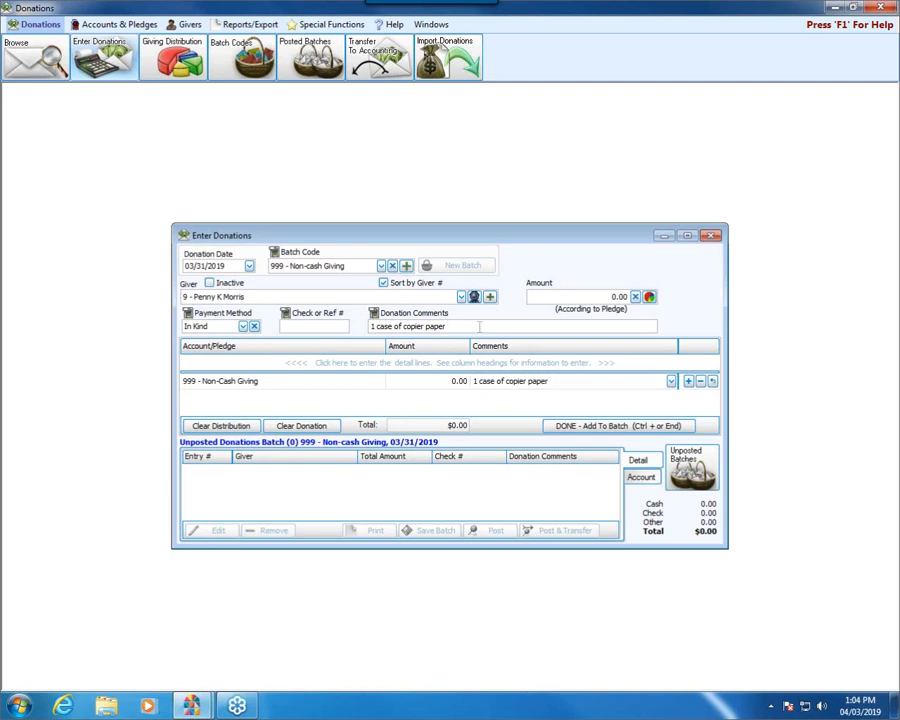
pyautogui.write('$95.39')
pyautogui.moveTo(474, 326); pyautogui.dragTo(446, 327)
pyautogui.hotkey('ctrl', 'c')
pyautogui.click(558, 381)
pyautogui.hotkey('ctrl', 'v')
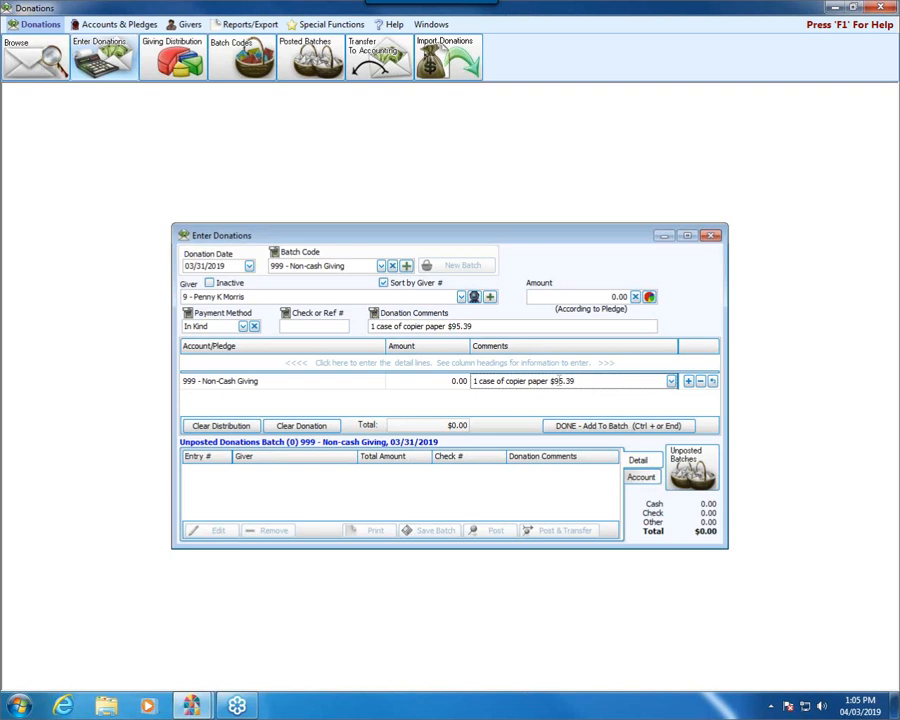
# Add the in-kind donation to the batch, post the batch without printing, and close donation entry.
pyautogui.click(587, 426)
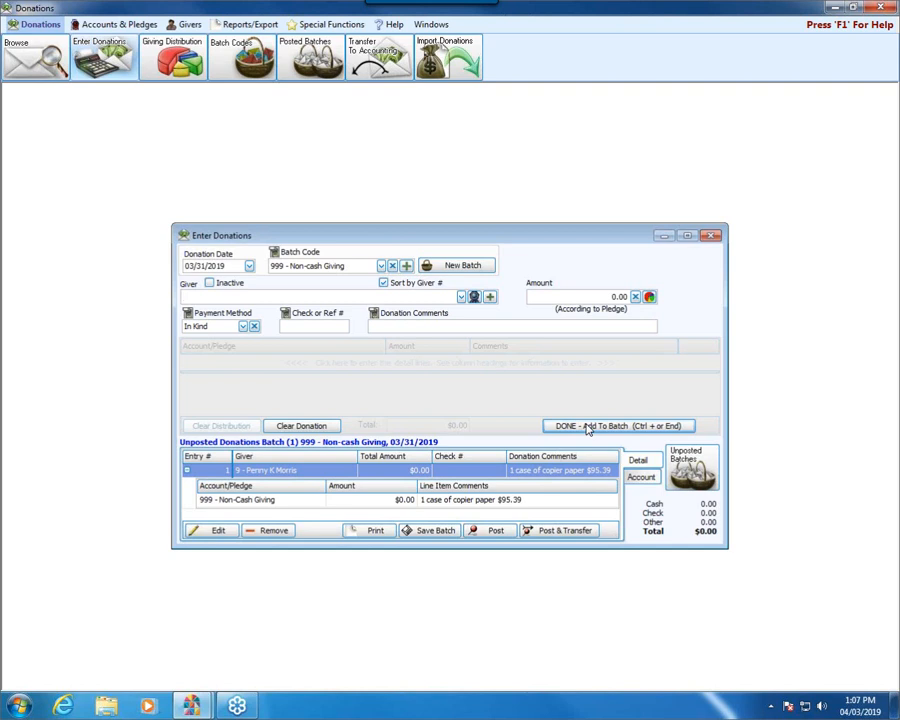
pyautogui.click(496, 531)
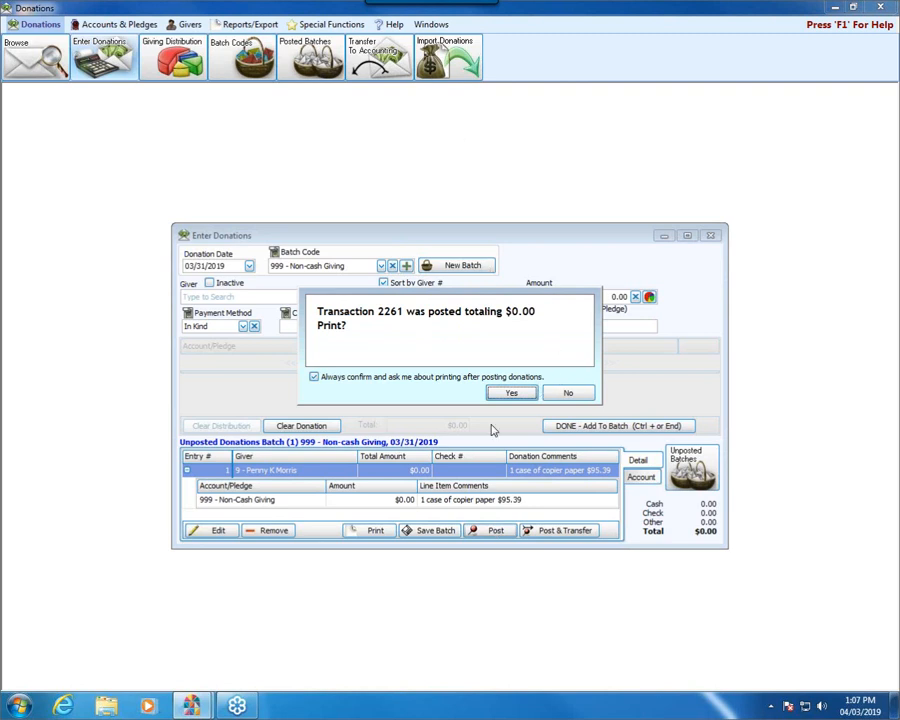
pyautogui.click(566, 394)
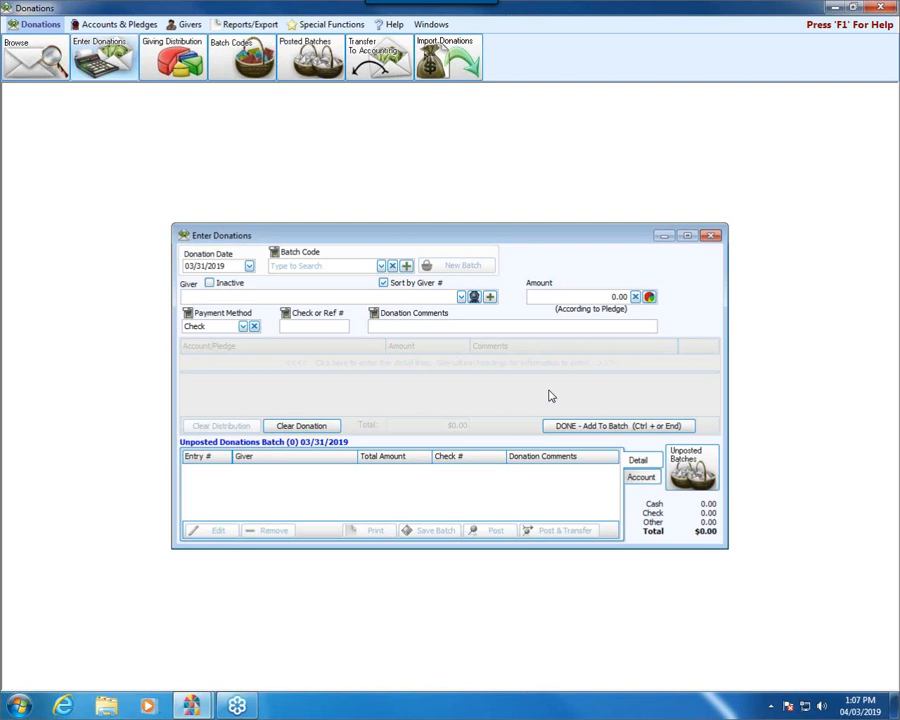
pyautogui.click(711, 238)
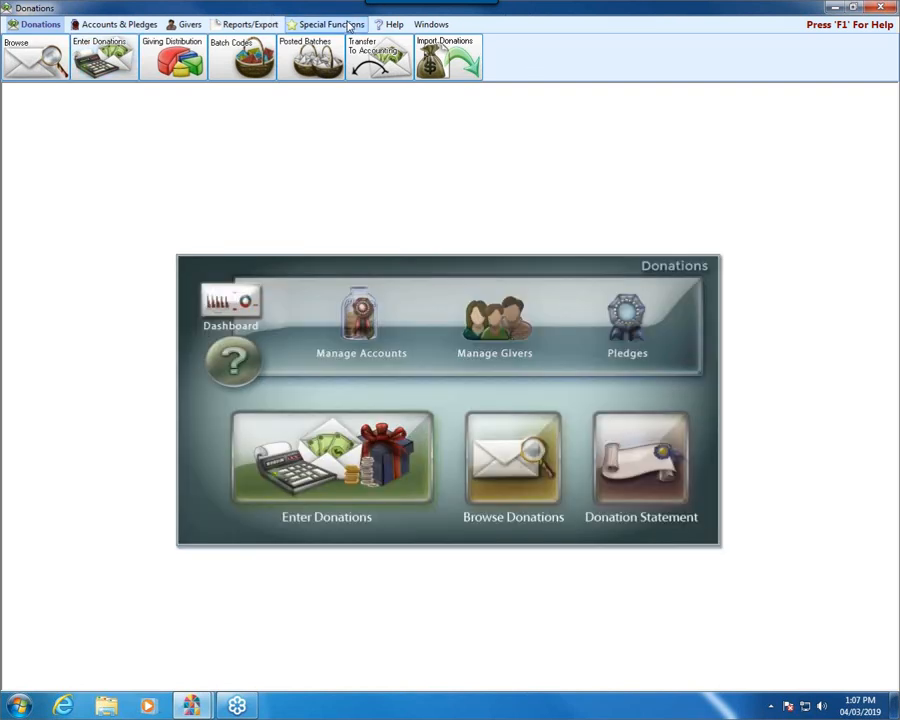
# Review the default accounting links, sorted by descending giving account, checking the debit and credit accounts for 998 - Stock.
pyautogui.click(348, 25)
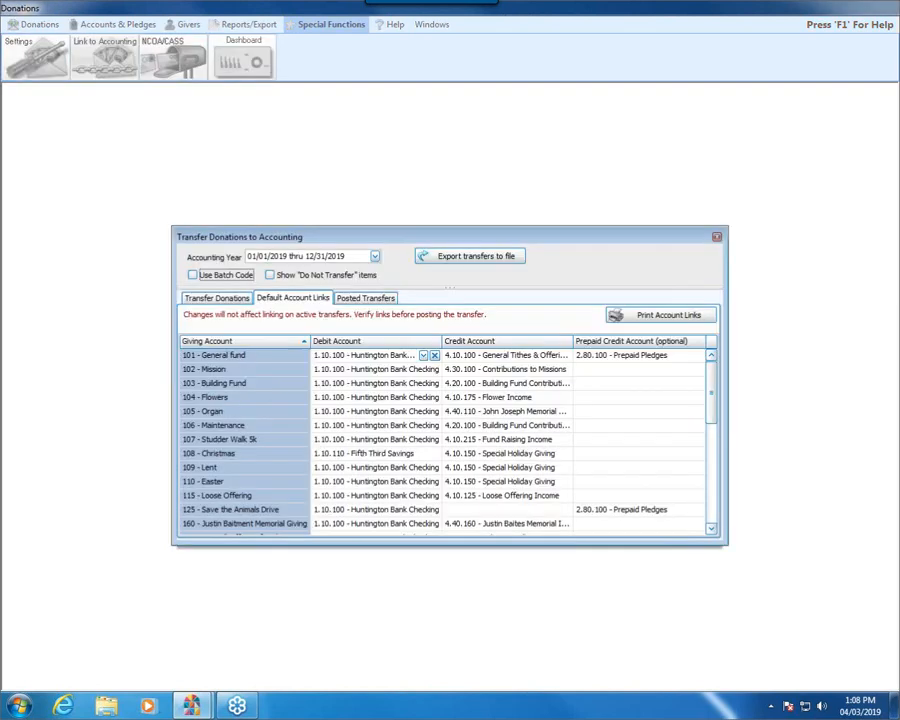
pyautogui.click(222, 343)
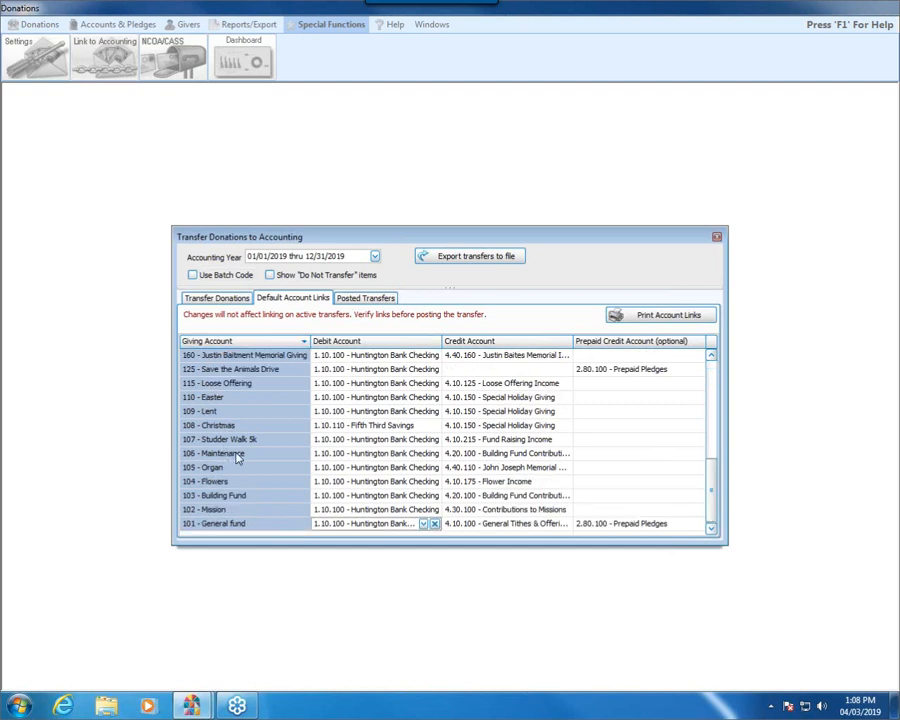
pyautogui.click(713, 373)
pyautogui.click(713, 373)
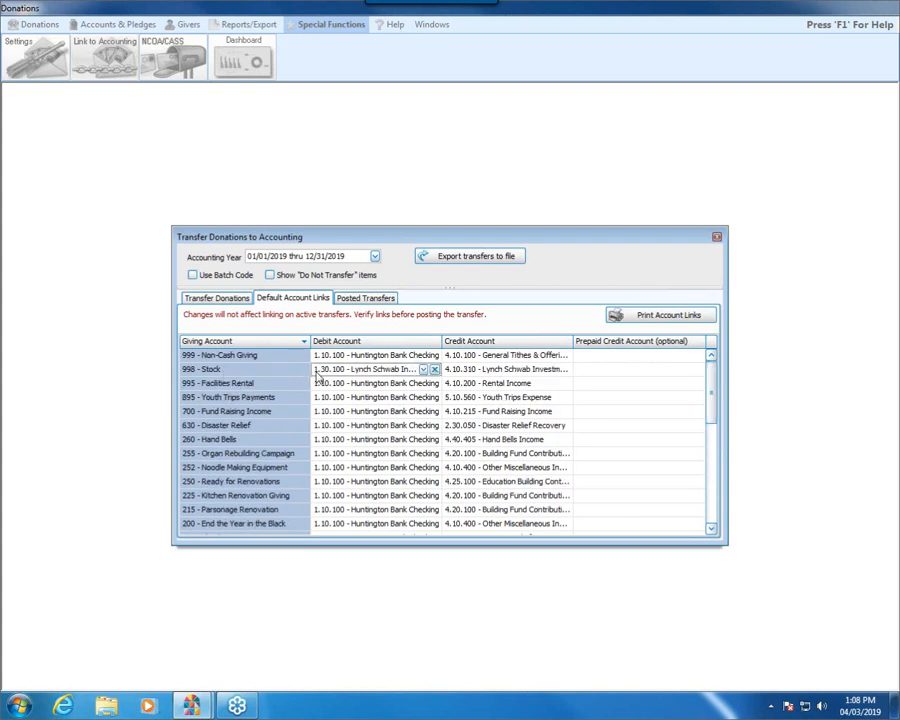
pyautogui.click(425, 370)
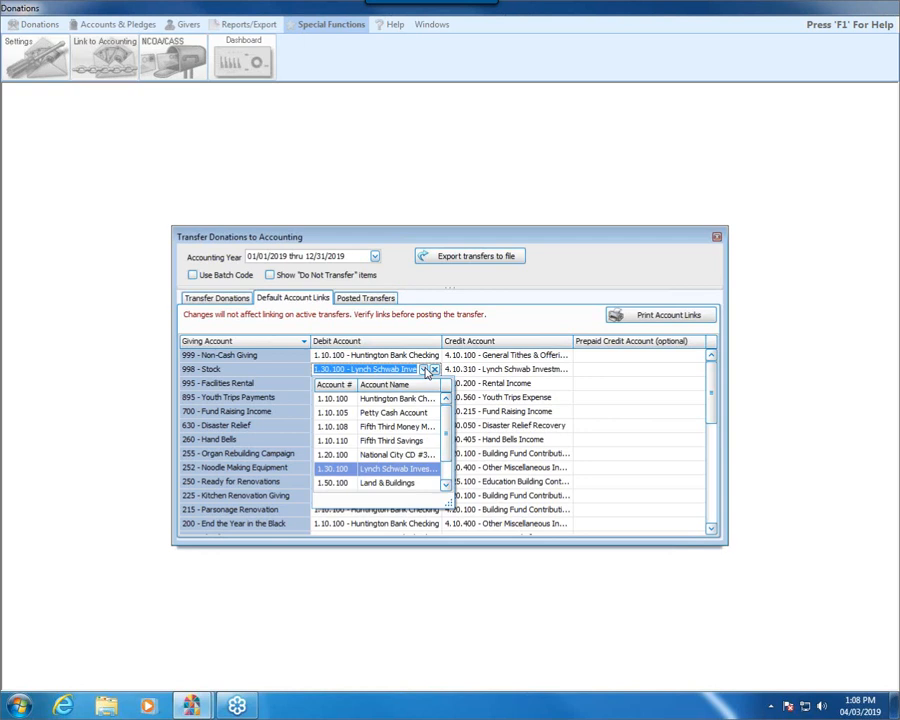
pyautogui.click(555, 371)
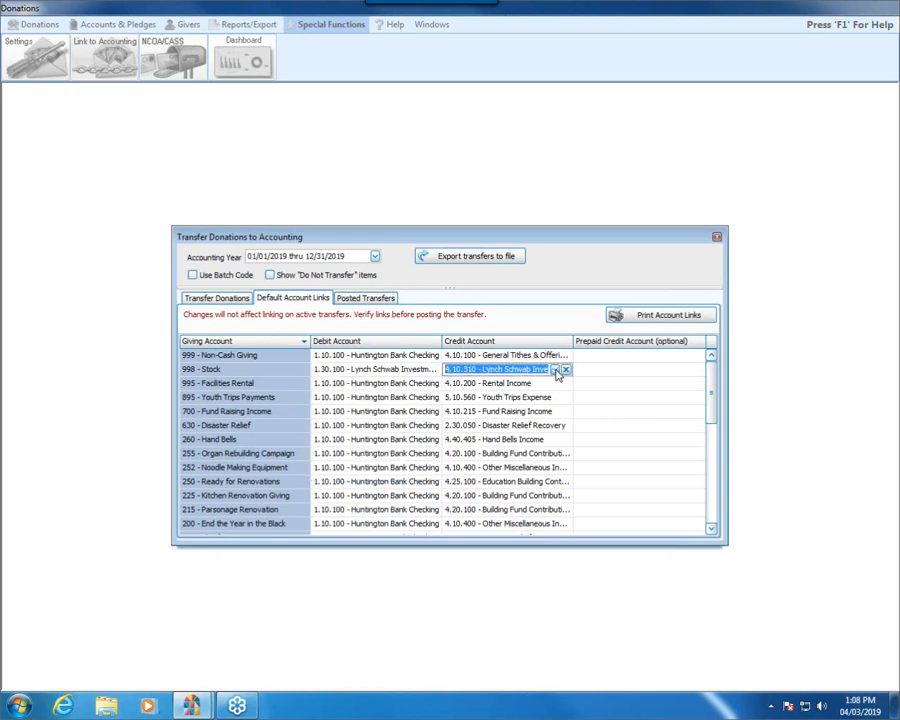
pyautogui.click(555, 370)
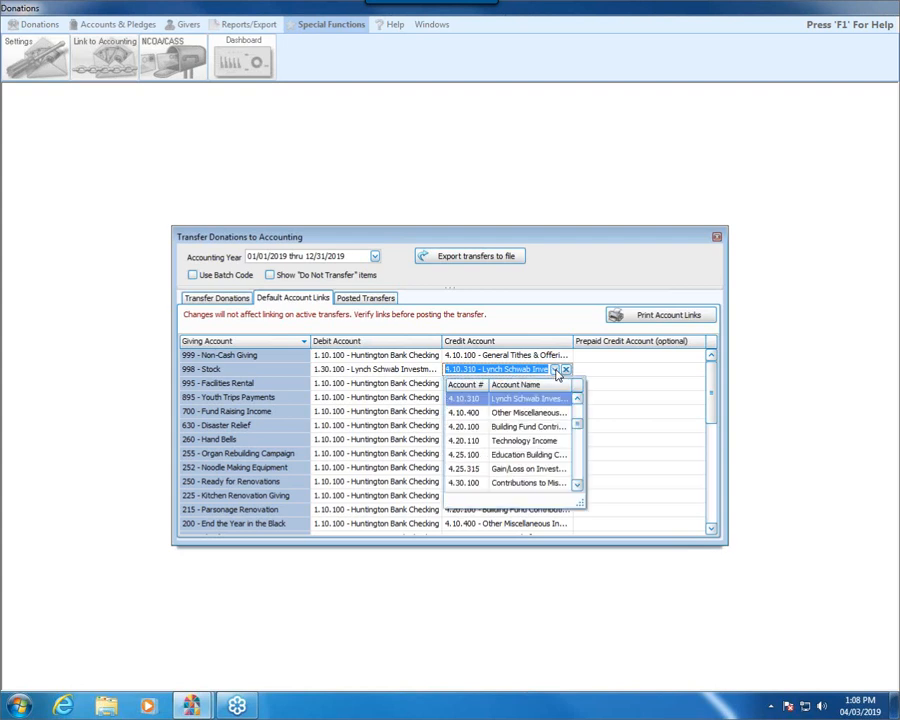
pyautogui.click(795, 313)
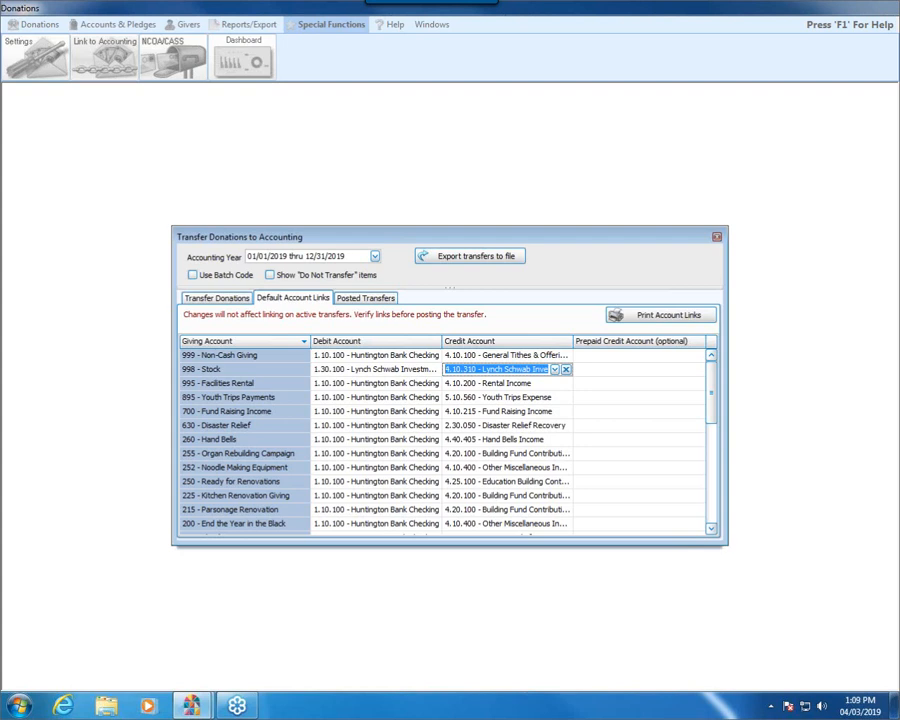
pyautogui.click(716, 238)
# Start a new donation dated 04/01/2019, select the giver, and set the amount to 1000.
pyautogui.click(358, 456)
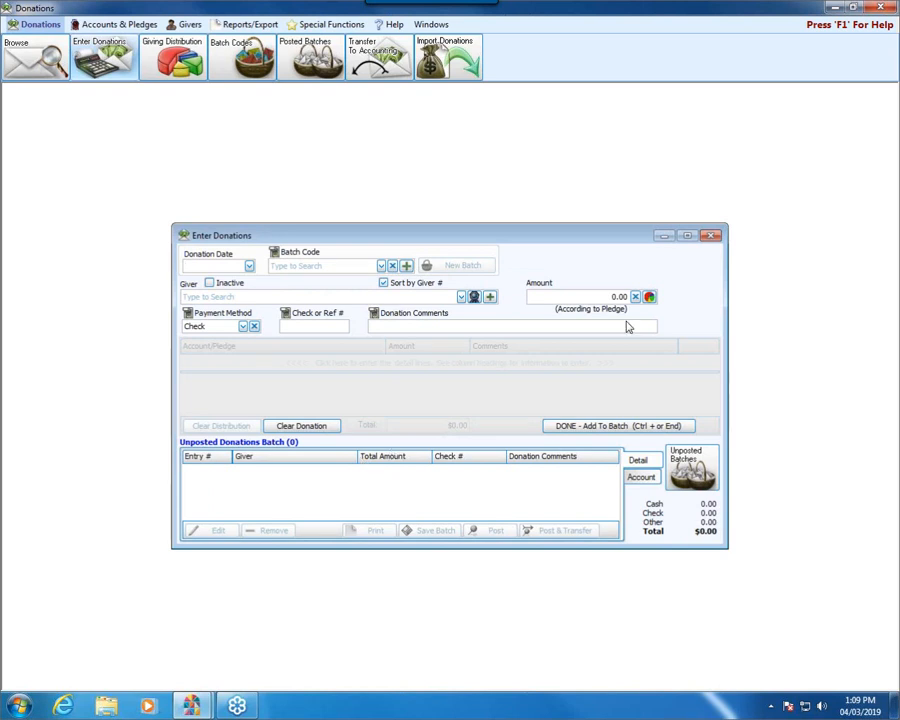
pyautogui.click(249, 265)
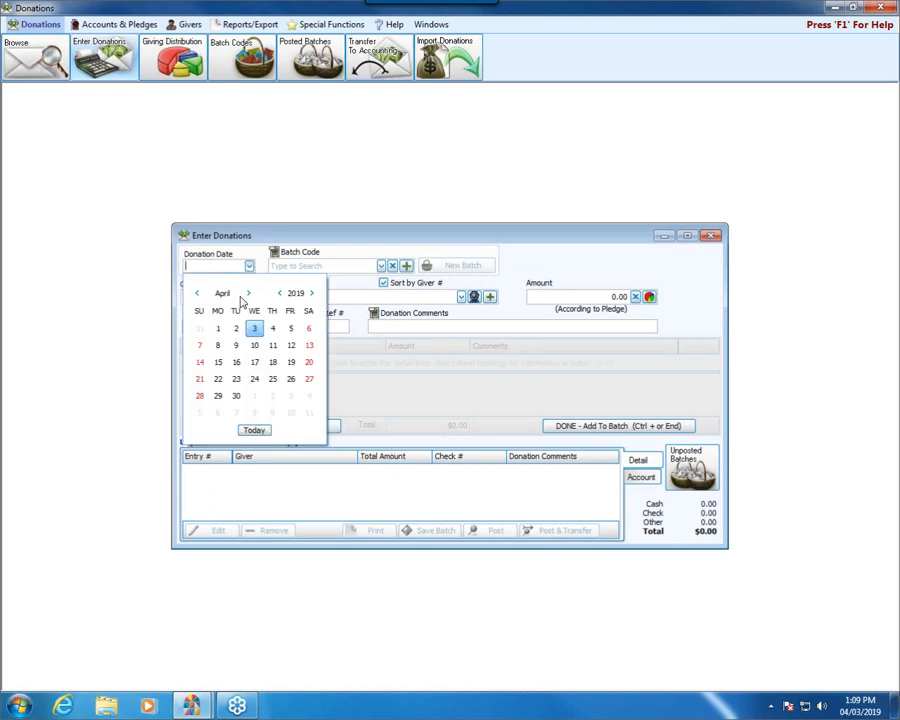
pyautogui.click(217, 330)
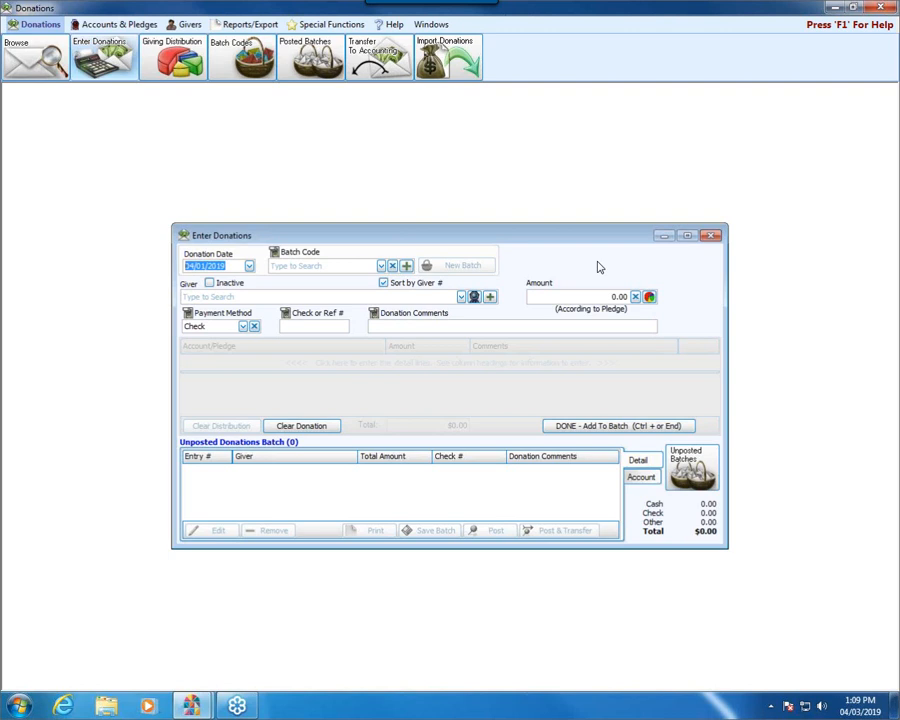
pyautogui.click(463, 297)
pyautogui.click(321, 450)
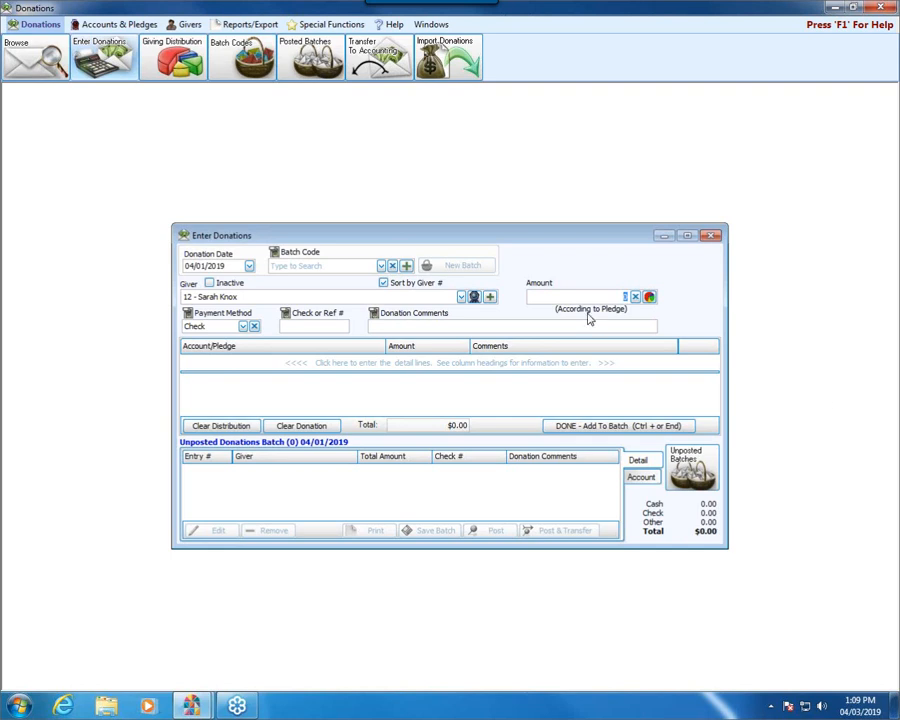
pyautogui.write('1000')
# Set the payment method to Stock and enter the donation comment "5 shares of stock".
pyautogui.click(242, 327)
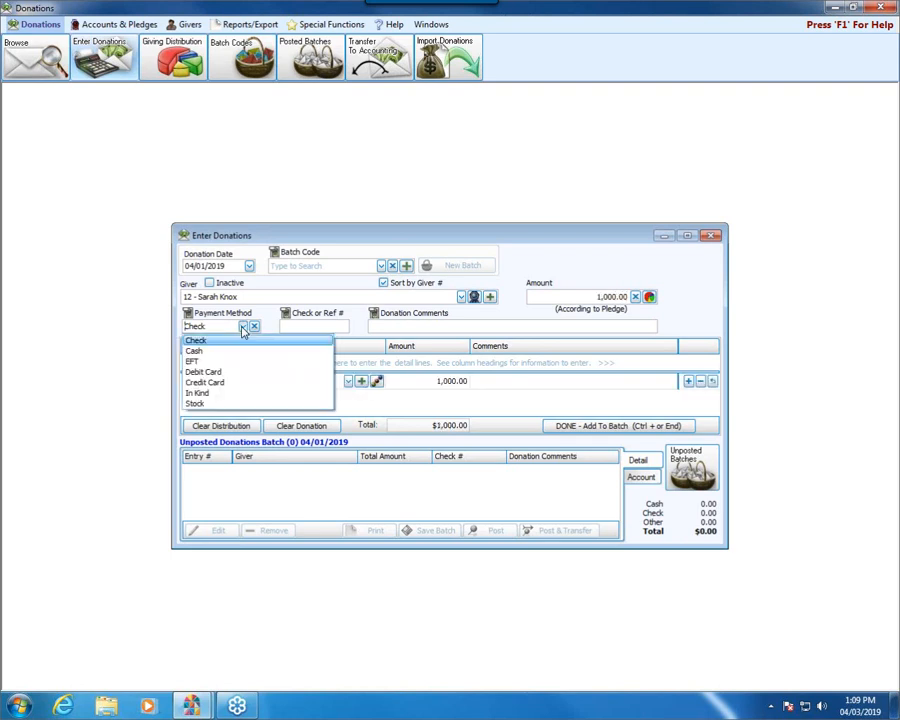
pyautogui.click(240, 404)
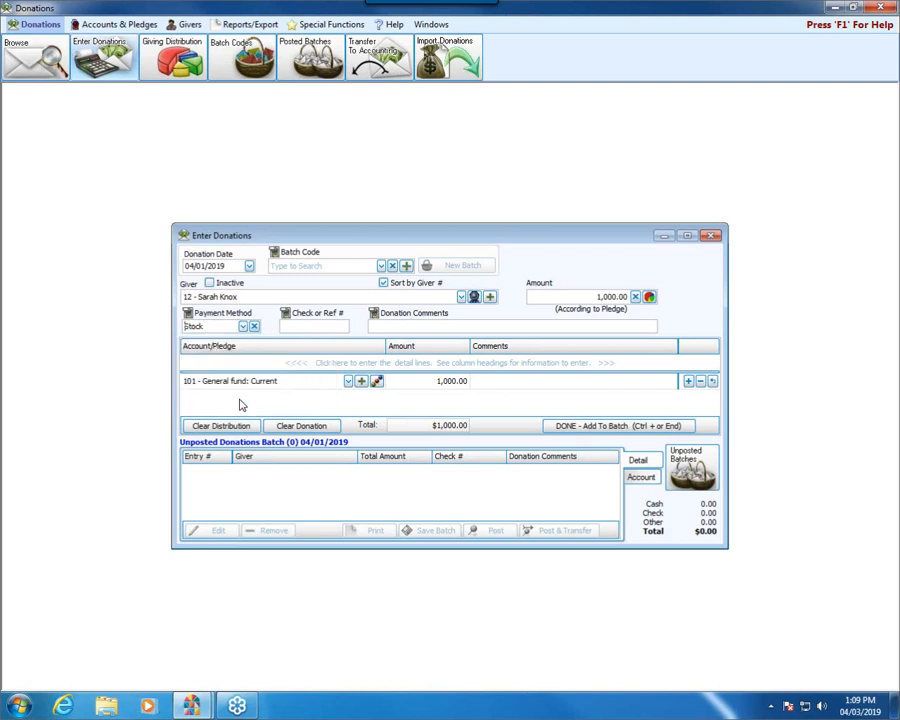
pyautogui.click(395, 327)
pyautogui.write('5 shares')
pyautogui.write('of stock')
# Copy the donation comment "5 shares of stock" into the detail line's comments.
pyautogui.moveTo(447, 325); pyautogui.dragTo(313, 322)
pyautogui.hotkey('ctrl', 'c')
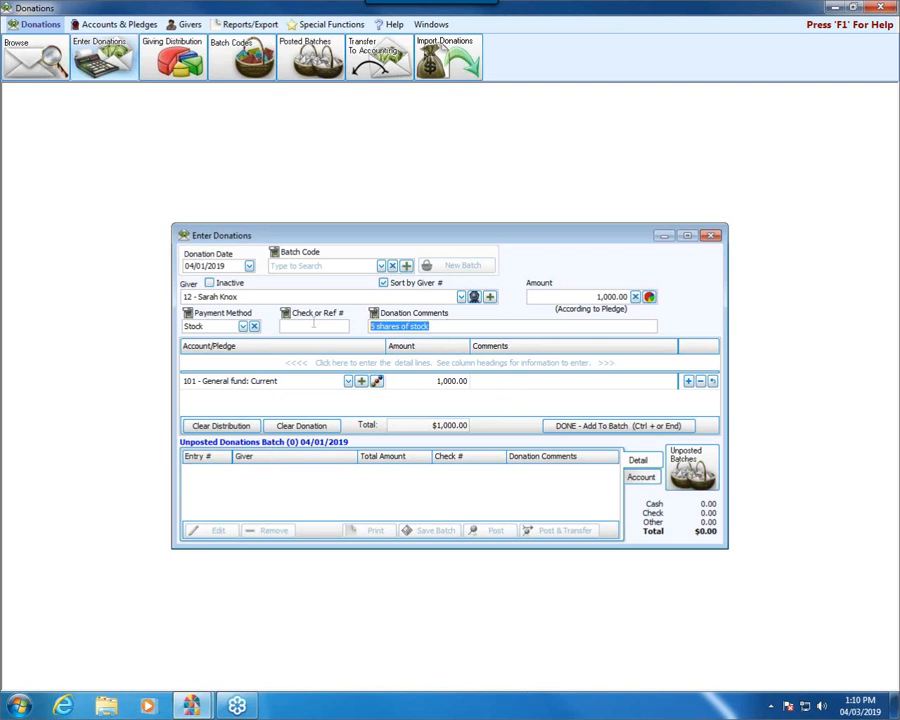
pyautogui.click(479, 384)
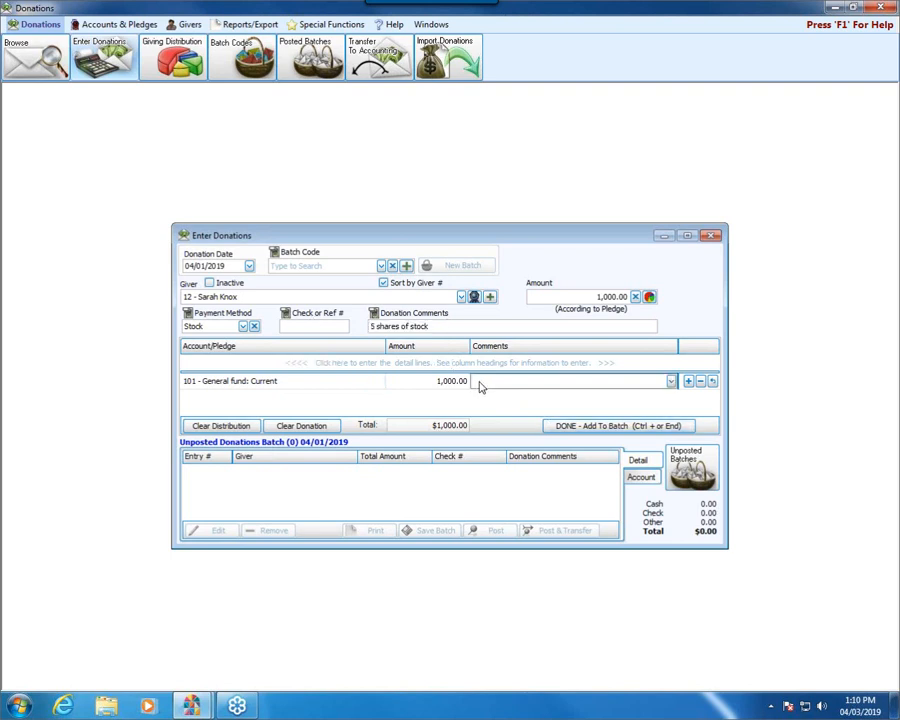
pyautogui.hotkey('ctrl', 'v')
# Change the detail line's account to 998 - Stock.
pyautogui.click(313, 386)
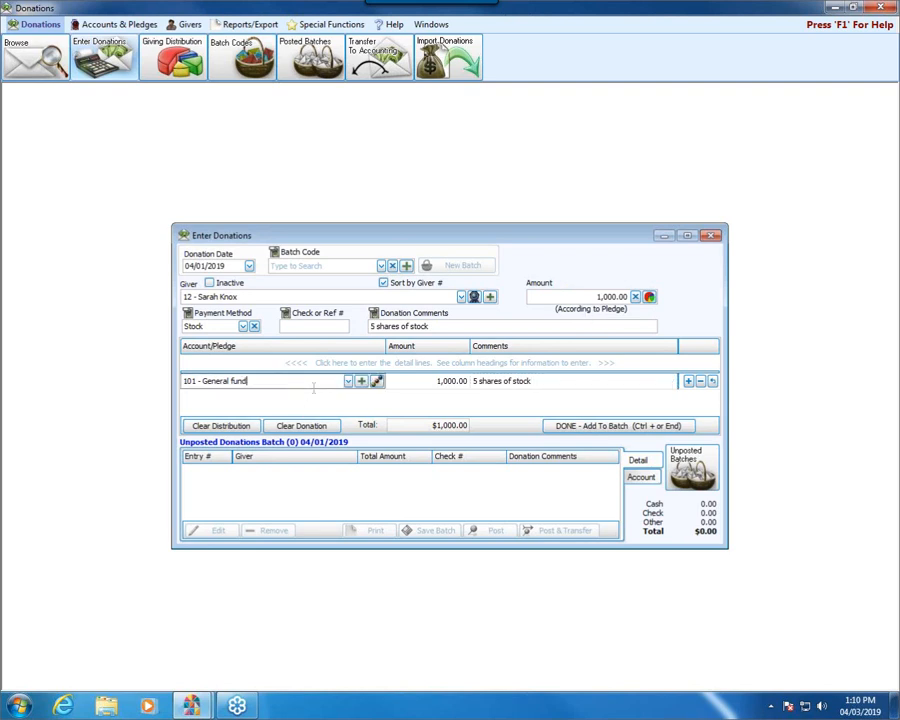
pyautogui.click(348, 381)
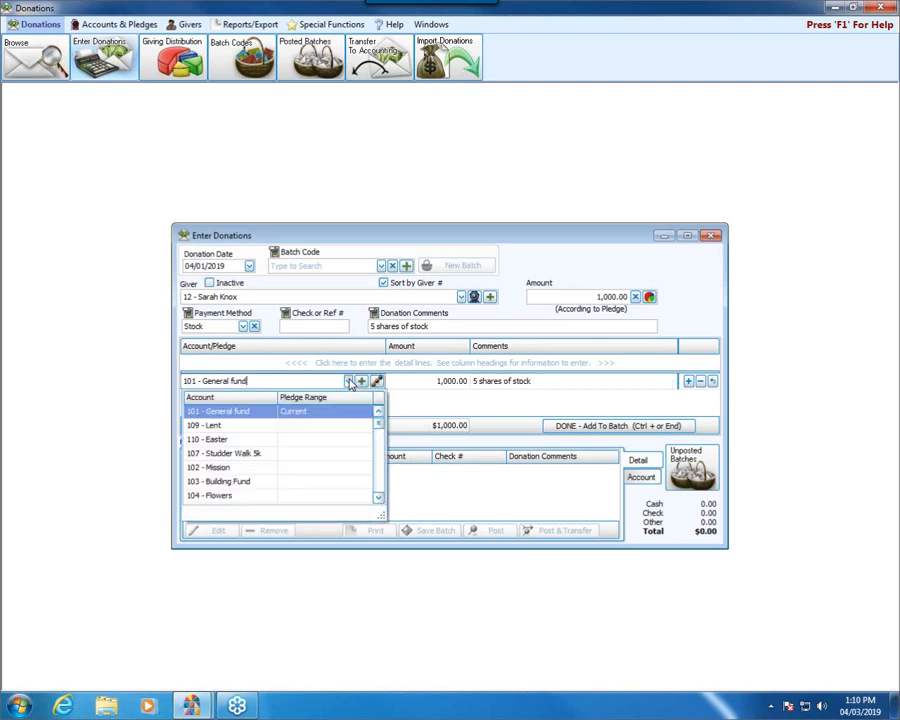
pyautogui.scroll(-1, 270, 455)
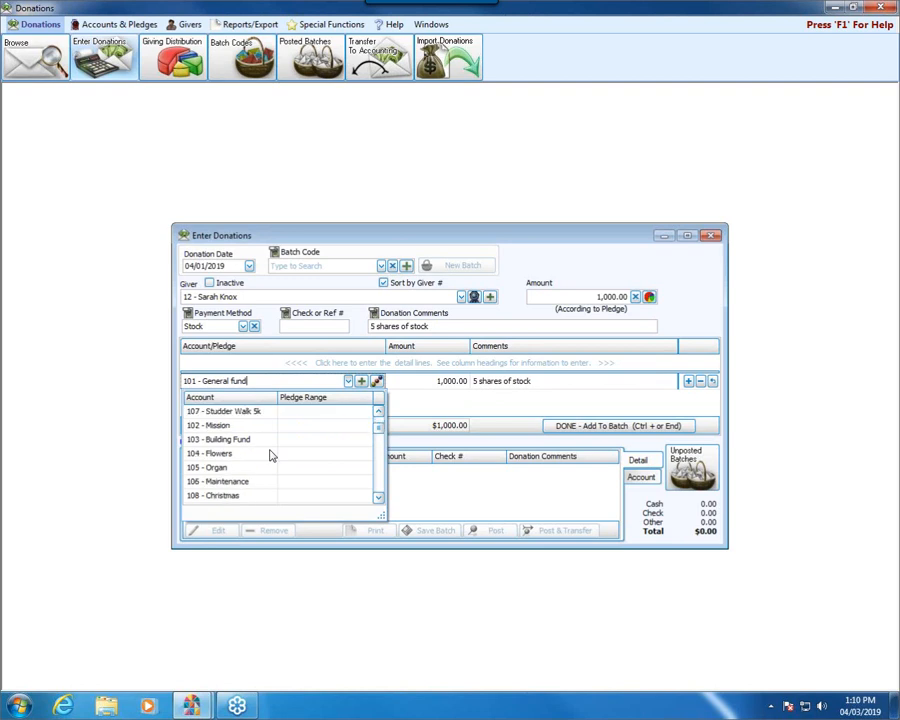
pyautogui.scroll(-1, 270, 456)
pyautogui.scroll(-5, 270, 455)
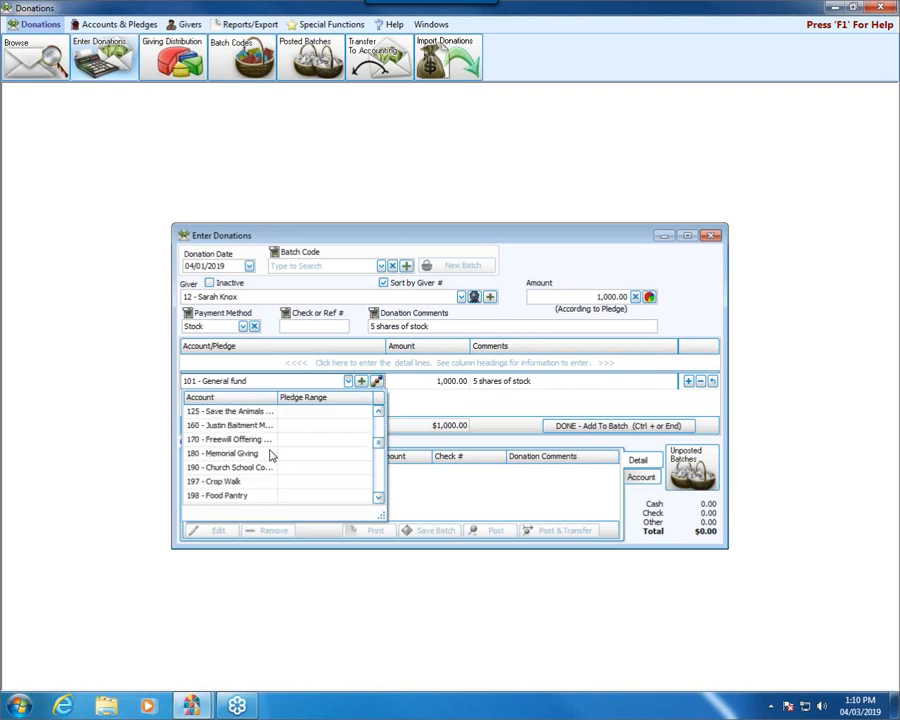
pyautogui.scroll(-5, 270, 455)
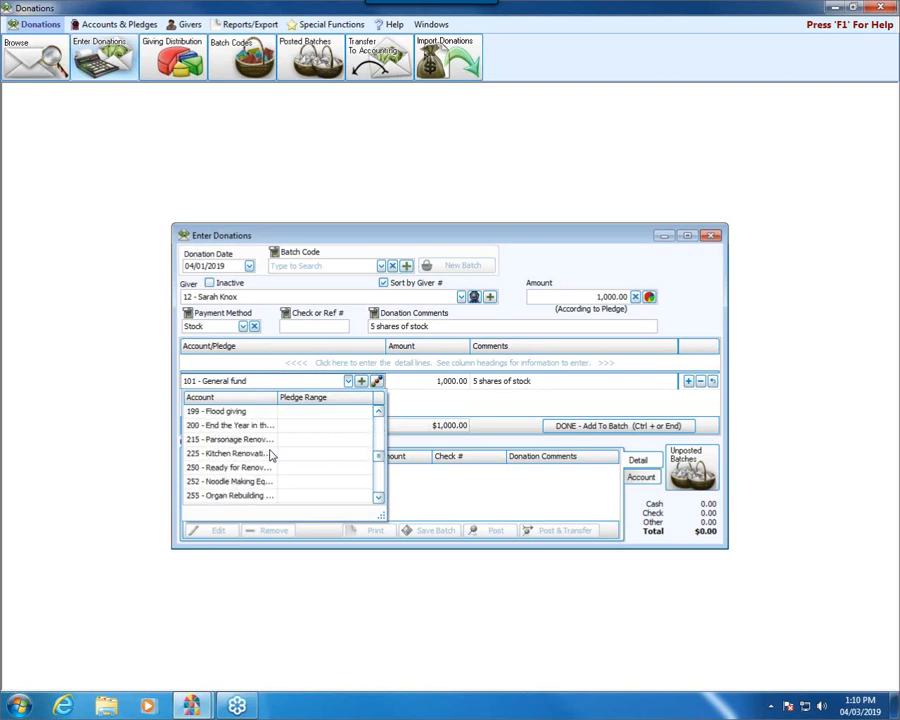
pyautogui.scroll(-1, 270, 455)
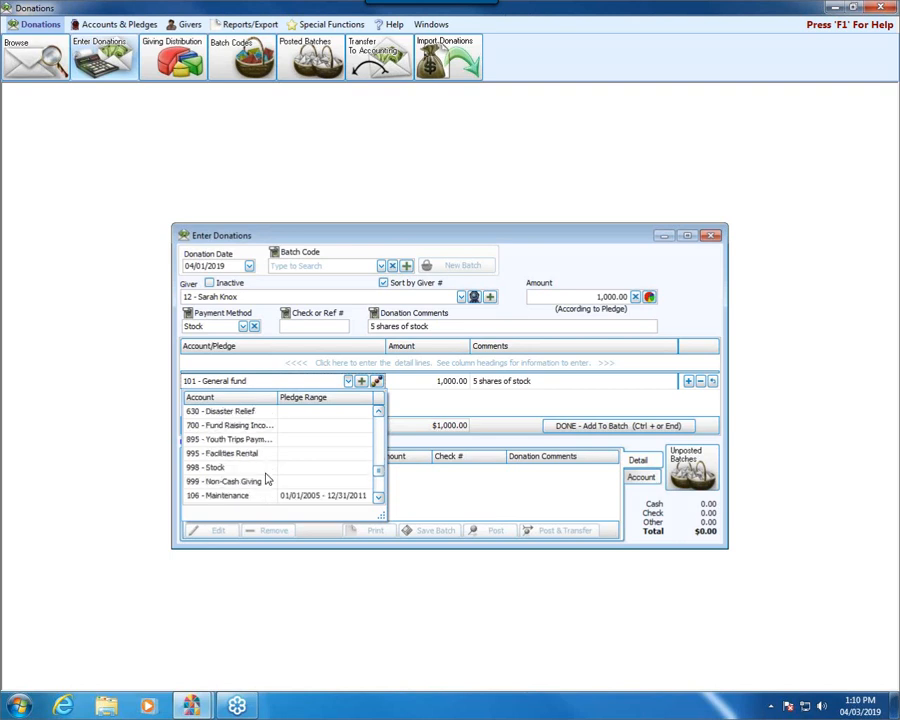
pyautogui.click(265, 470)
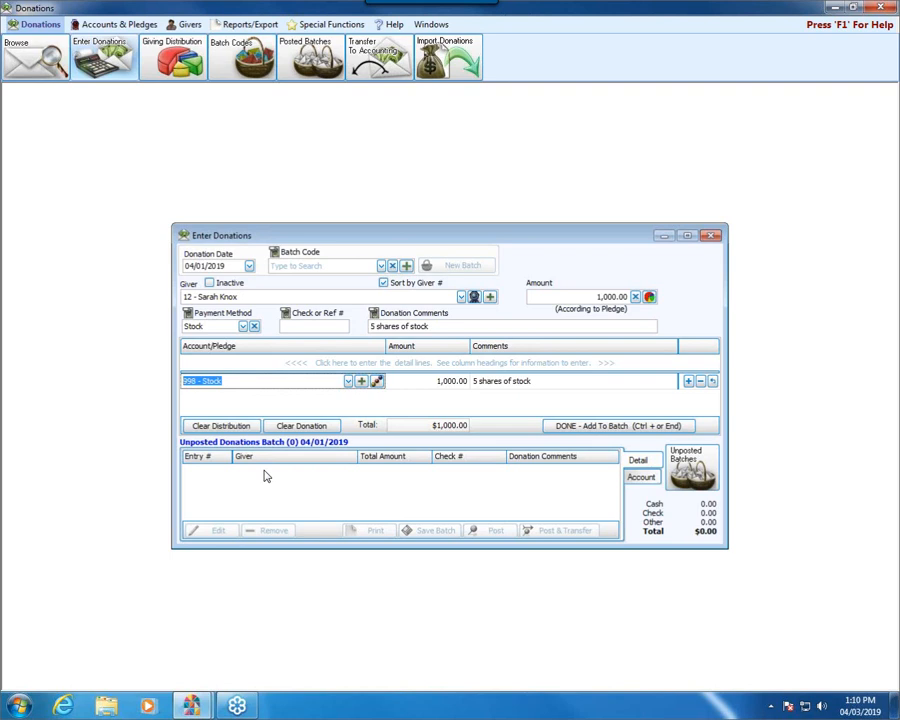
# Add the stock donation to the batch, post it for transfer without printing, and expand the 04/01/2019 entry in the accounting transfers.
pyautogui.click(591, 426)
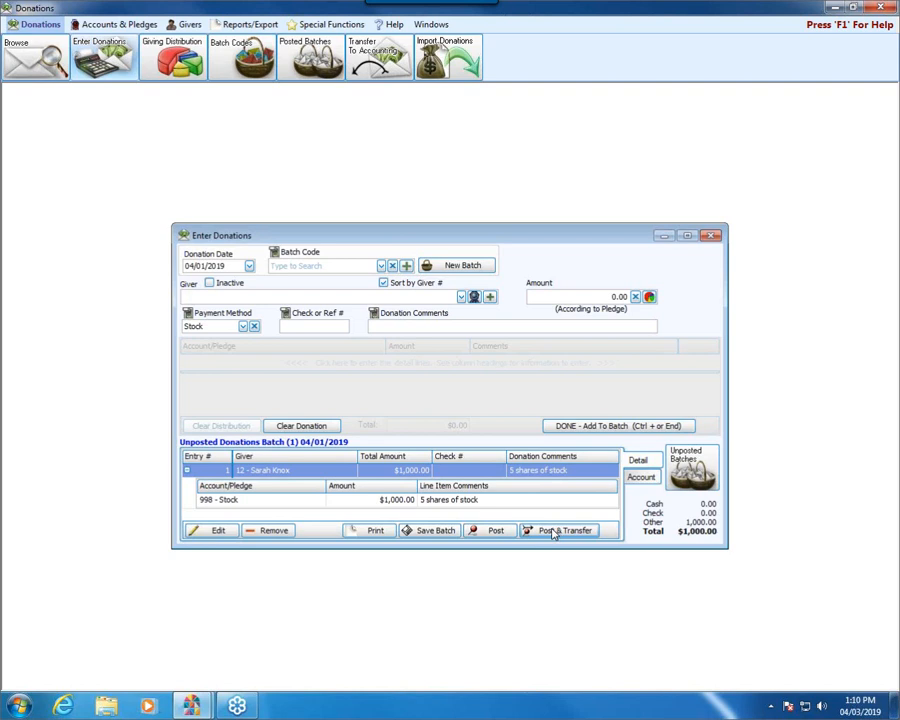
pyautogui.click(556, 531)
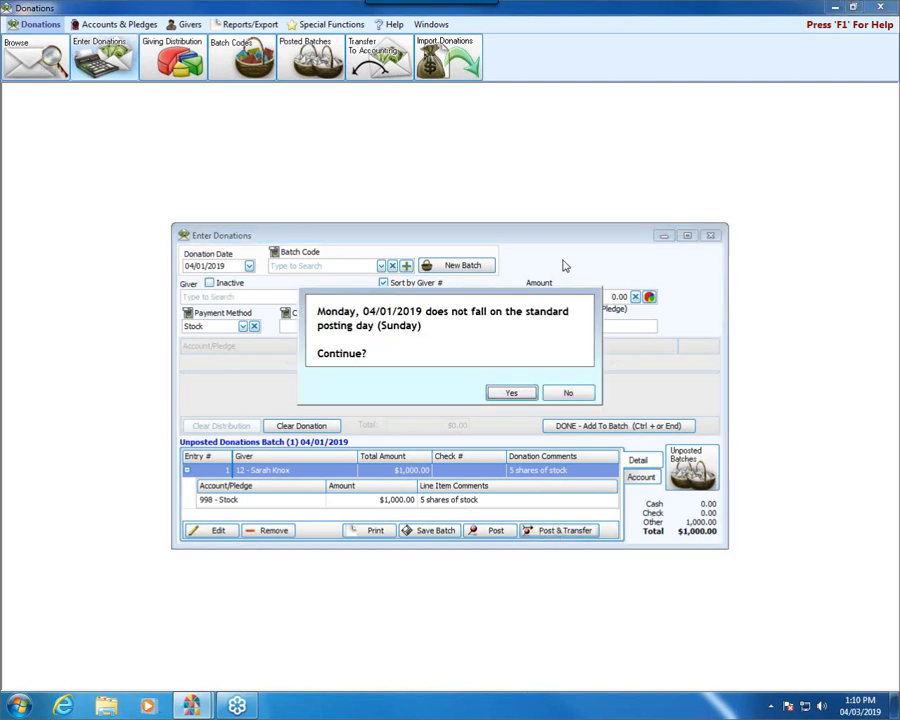
pyautogui.click(525, 392)
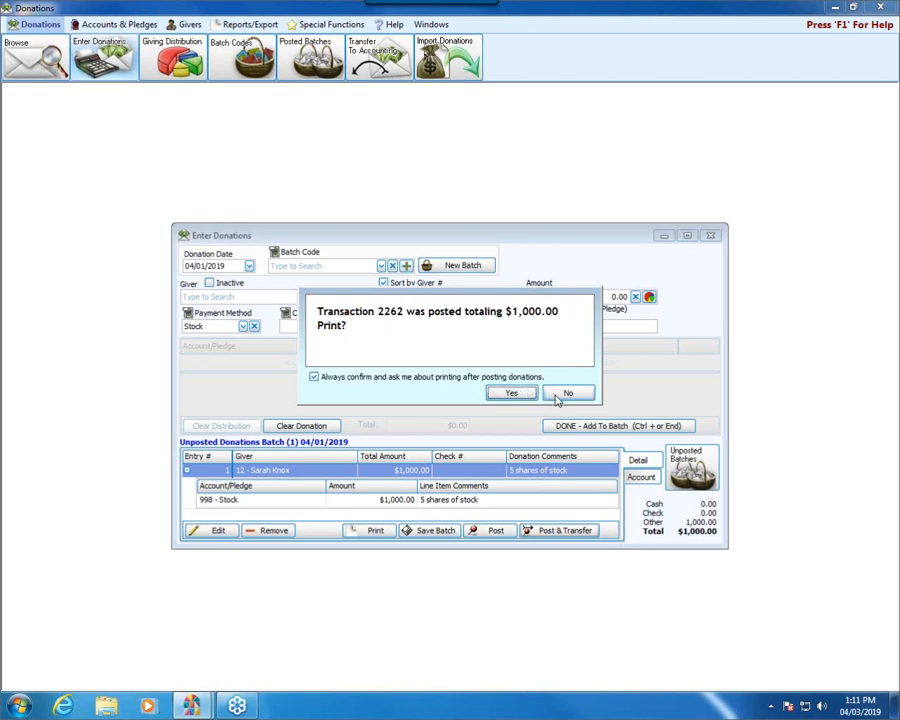
pyautogui.click(566, 394)
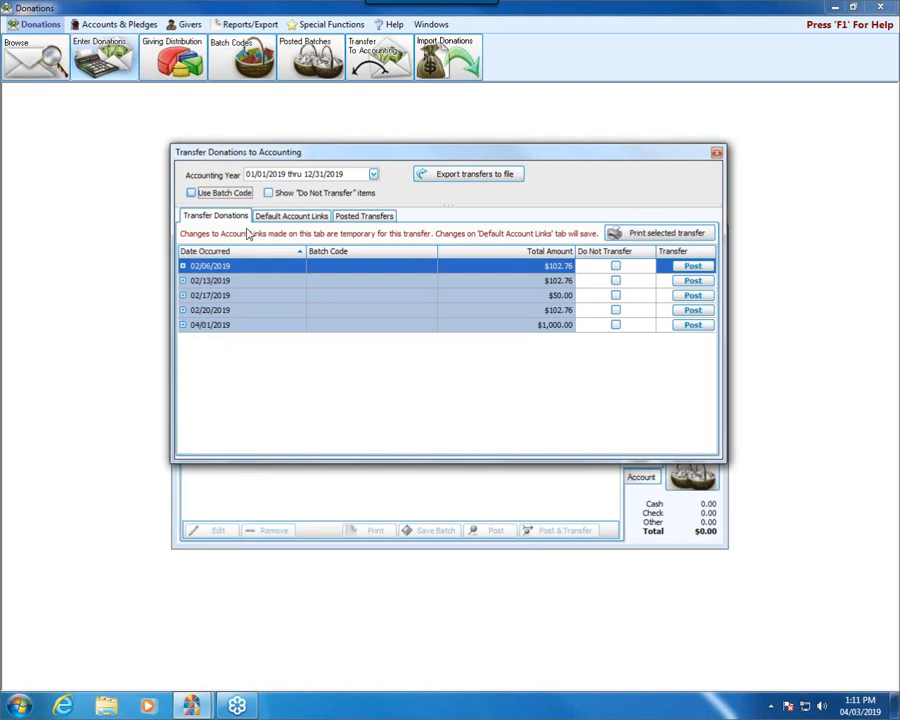
pyautogui.click(183, 325)
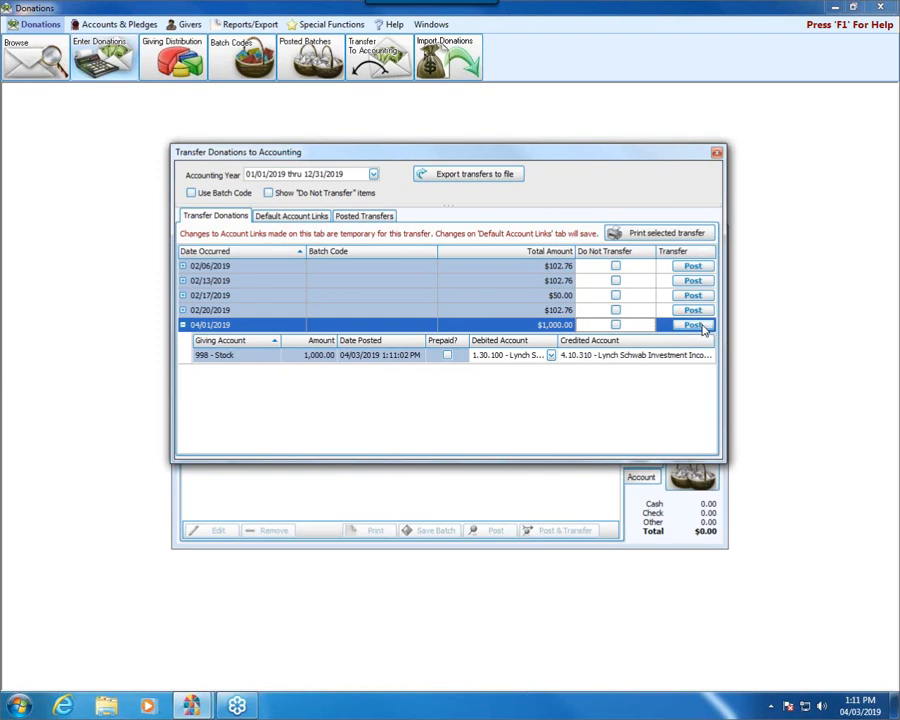
# Start posting the 04/01/2019 stock transfer and enter the transaction comment "5 shares of stock".
pyautogui.click(704, 331)
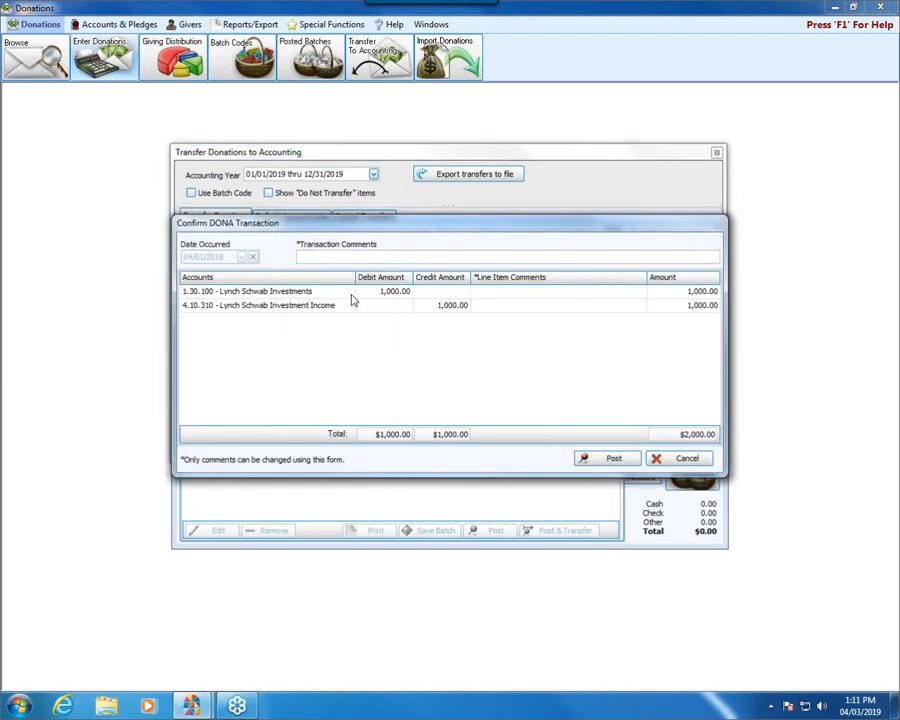
pyautogui.write('S')
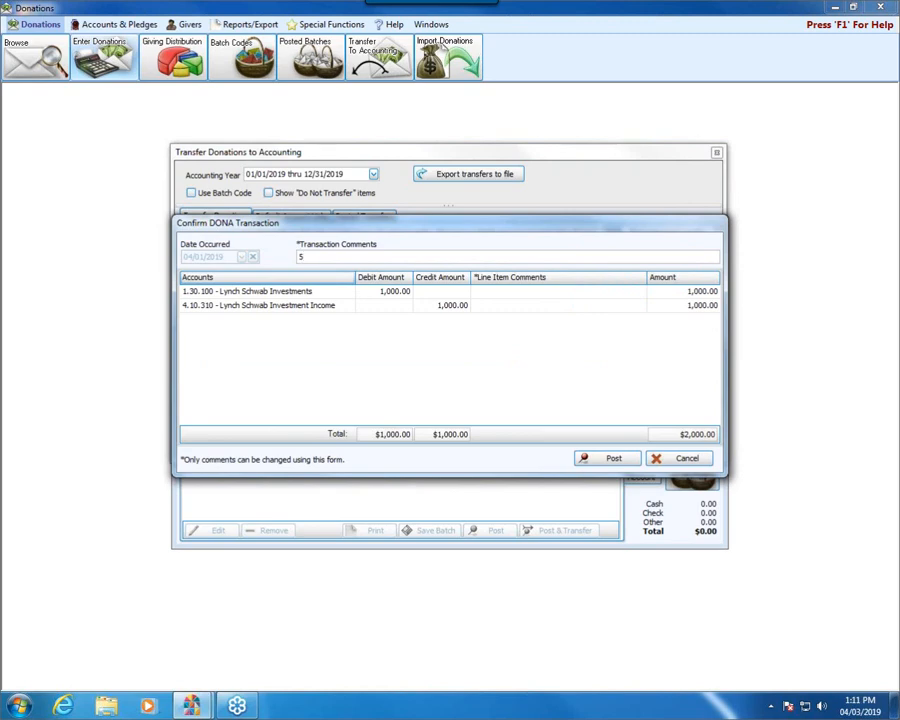
pyautogui.write(' share')
pyautogui.write('of stock')
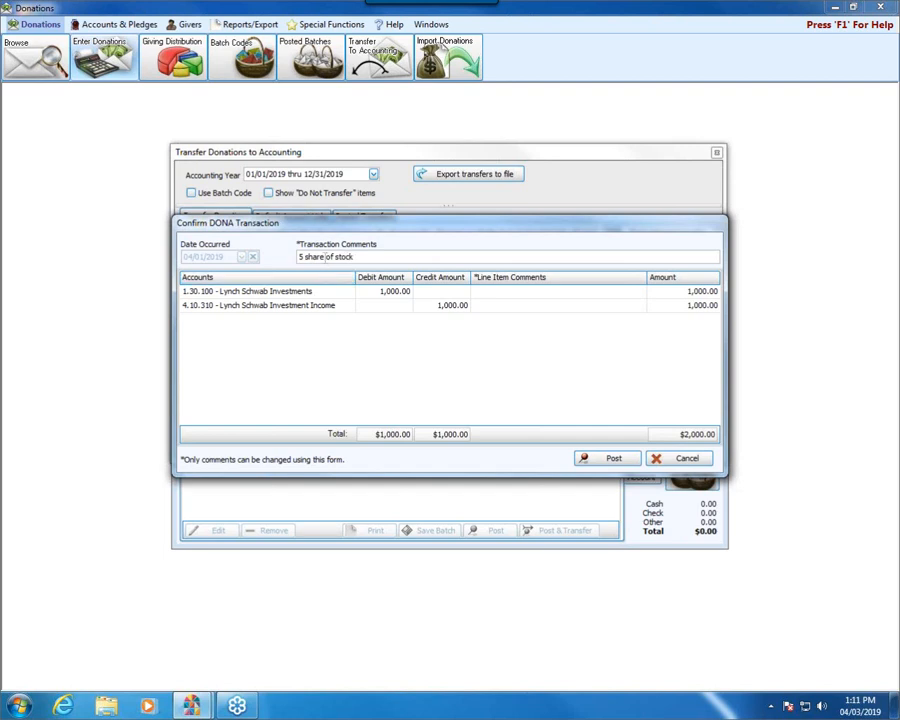
pyautogui.rightClick(322, 257)
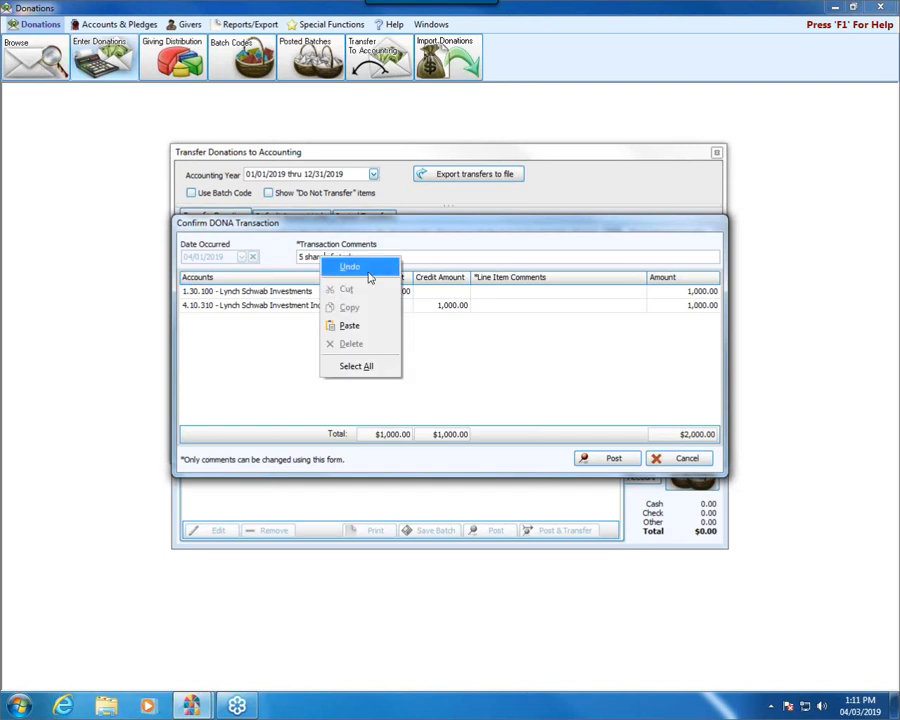
pyautogui.click(401, 256)
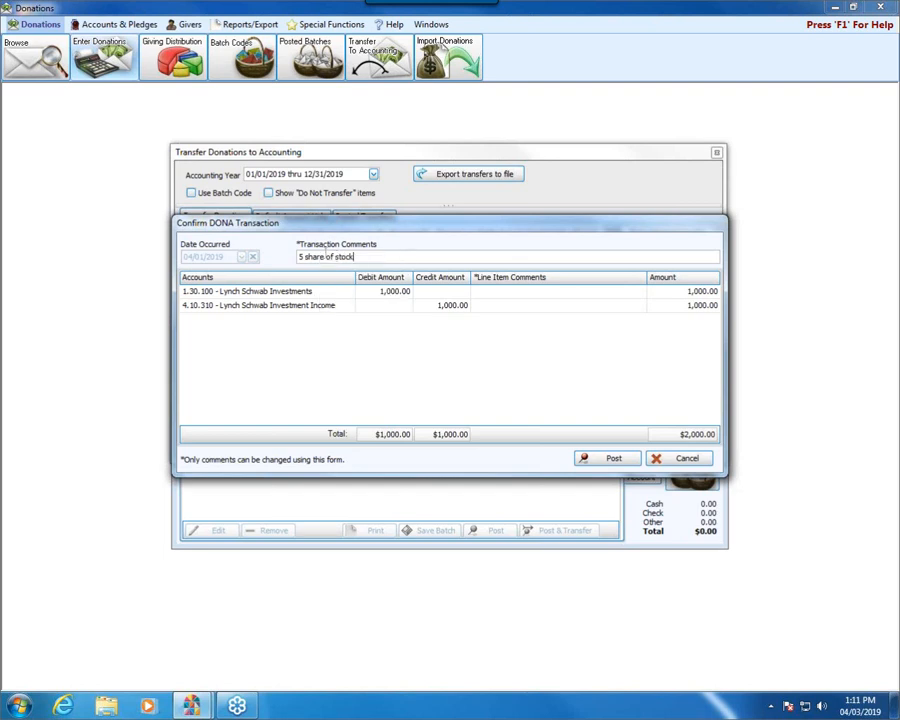
pyautogui.click(326, 257)
pyautogui.write('s')
# Copy the transaction comment "5 shares of stock" into the line item comments of both the investments and investment income accounts.
pyautogui.moveTo(377, 255); pyautogui.dragTo(277, 257)
pyautogui.hotkey('ctrl', 'c')
pyautogui.click(527, 297)
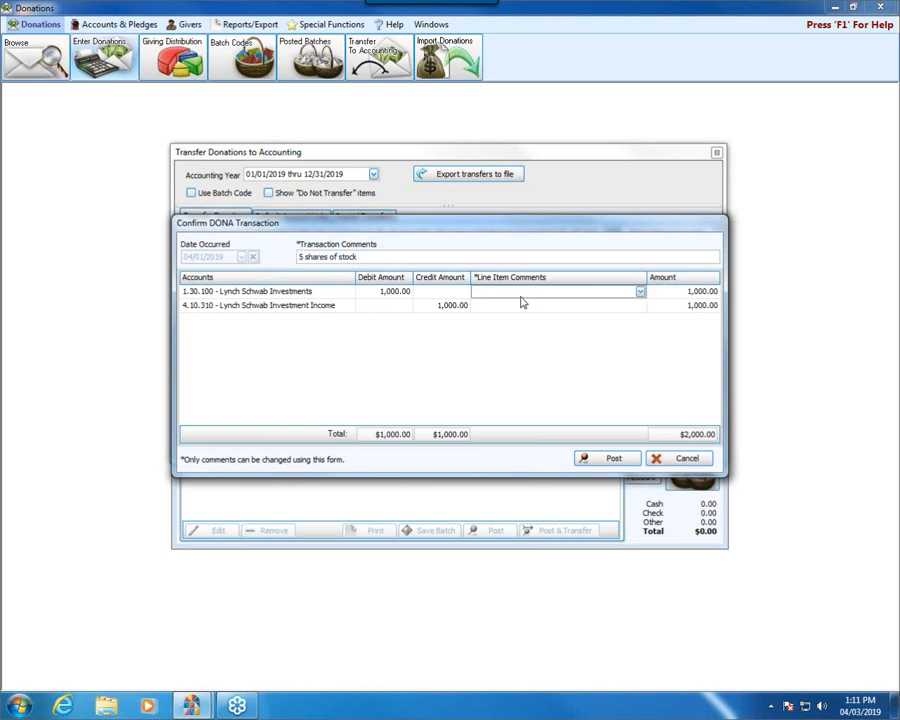
pyautogui.hotkey('ctrl', 'v')
pyautogui.click(504, 308)
pyautogui.hotkey('ctrl', 'v')
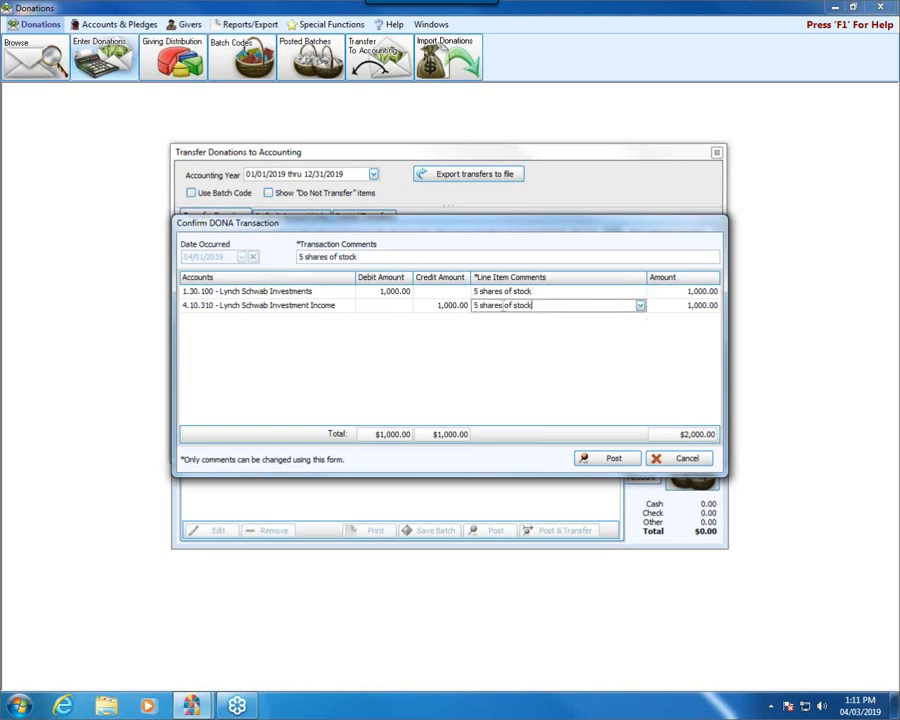
# Post the stock donation transaction to accounting and close the donation transfer window.
pyautogui.click(612, 459)
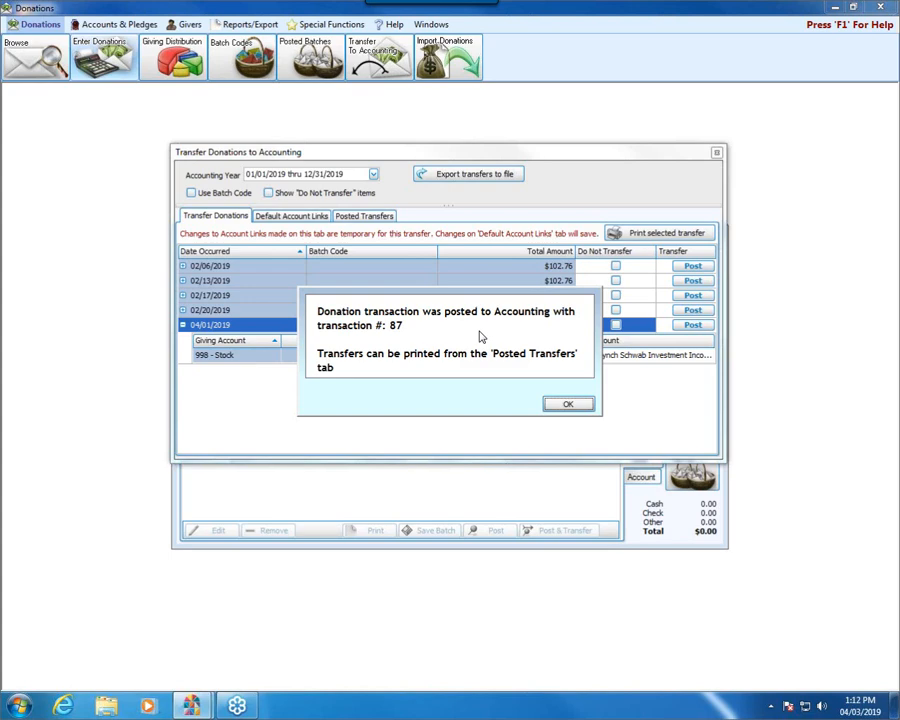
pyautogui.click(562, 406)
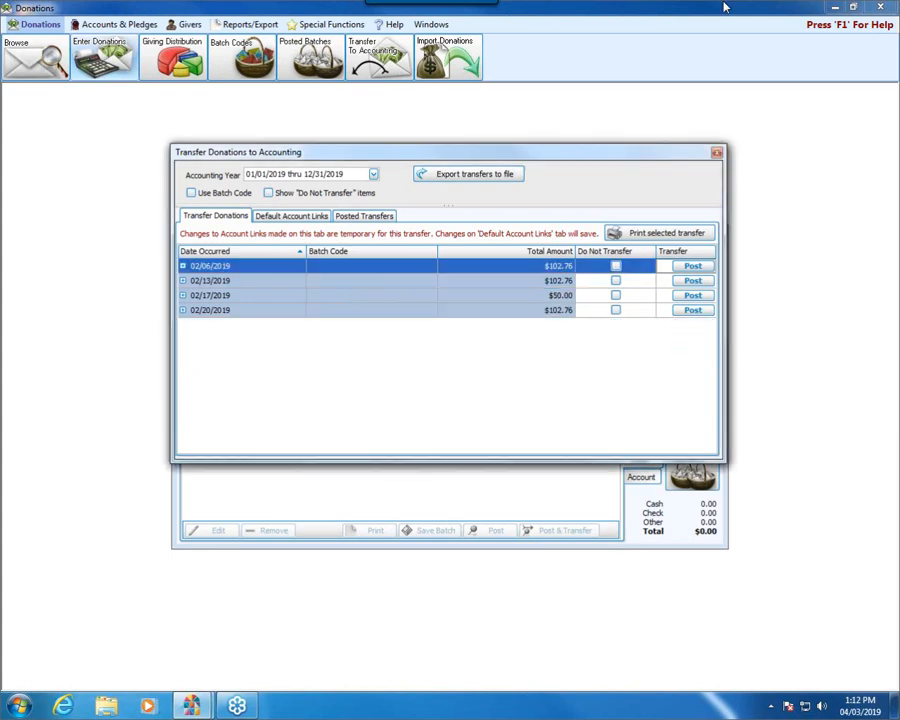
pyautogui.click(716, 154)
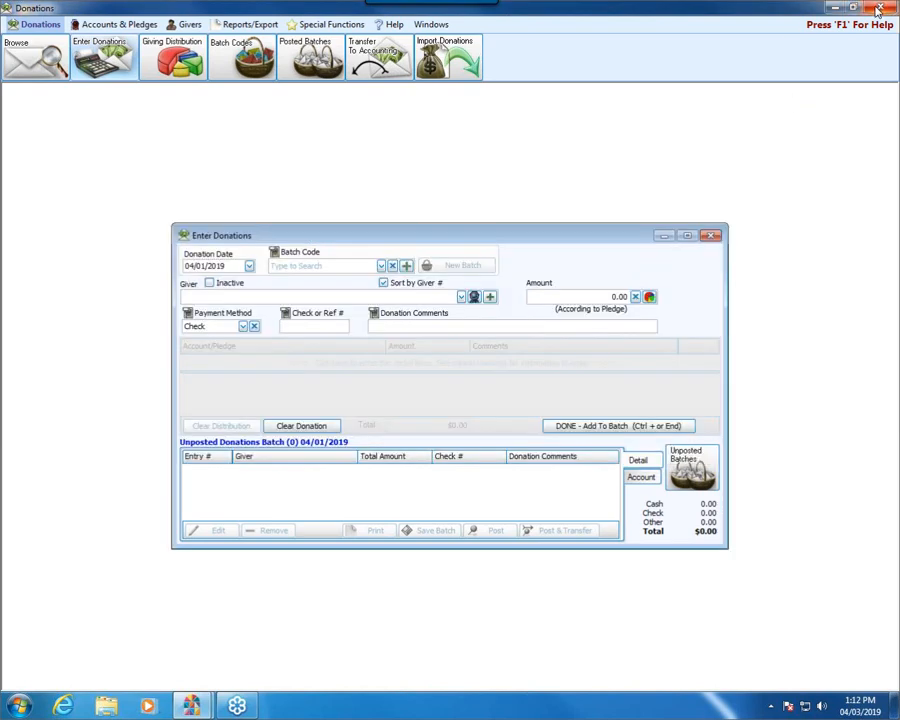